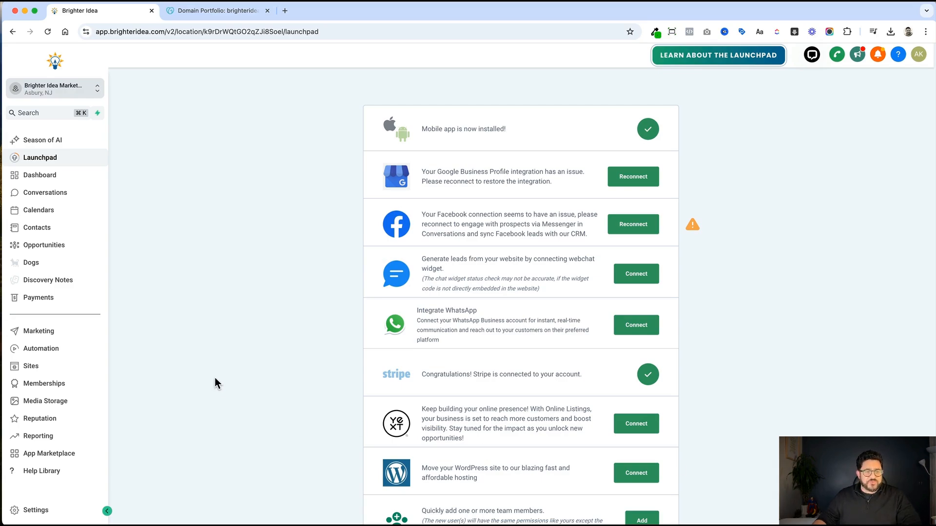
# Go to Sites and open Client Portal > Settings.
pyautogui.click(84, 371)
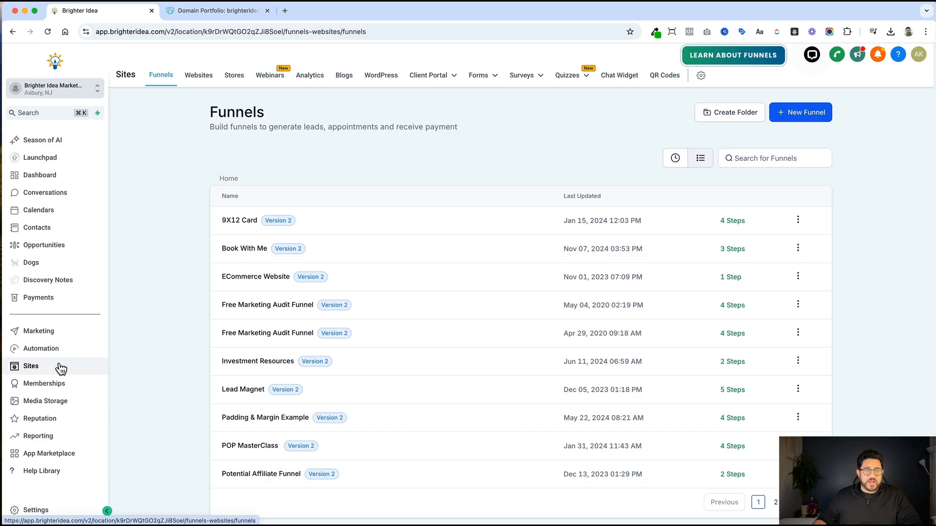
pyautogui.moveTo(448, 76)
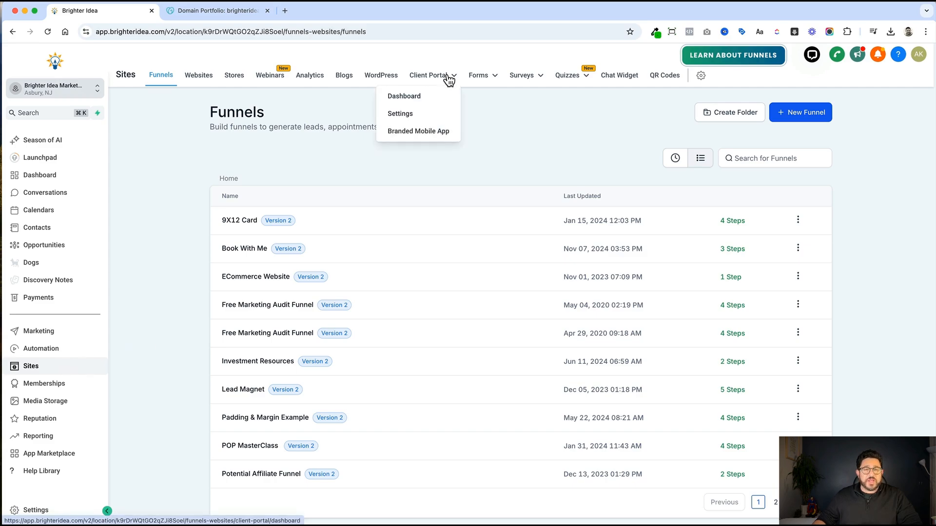
pyautogui.click(409, 114)
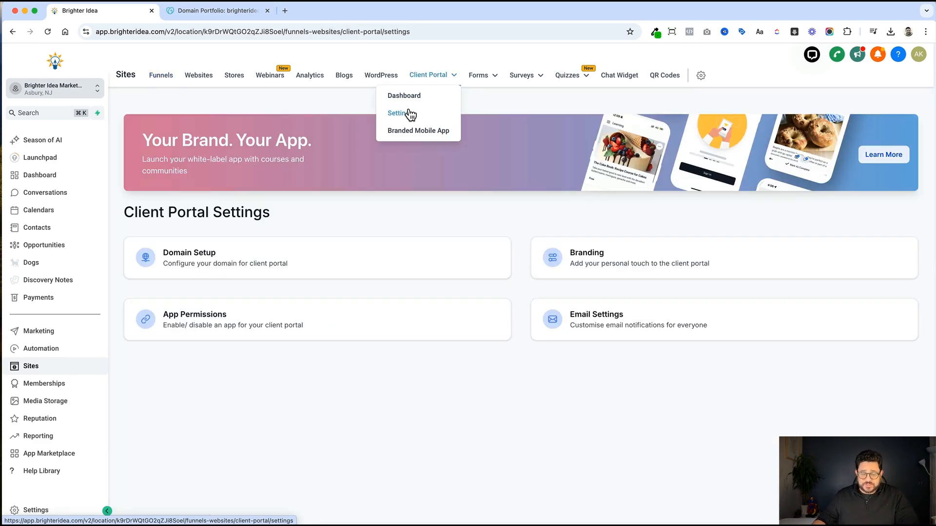
# Add custom domain member.brighteridea.com with manual DNS setup and copy the required CNAME value.
pyautogui.click(292, 265)
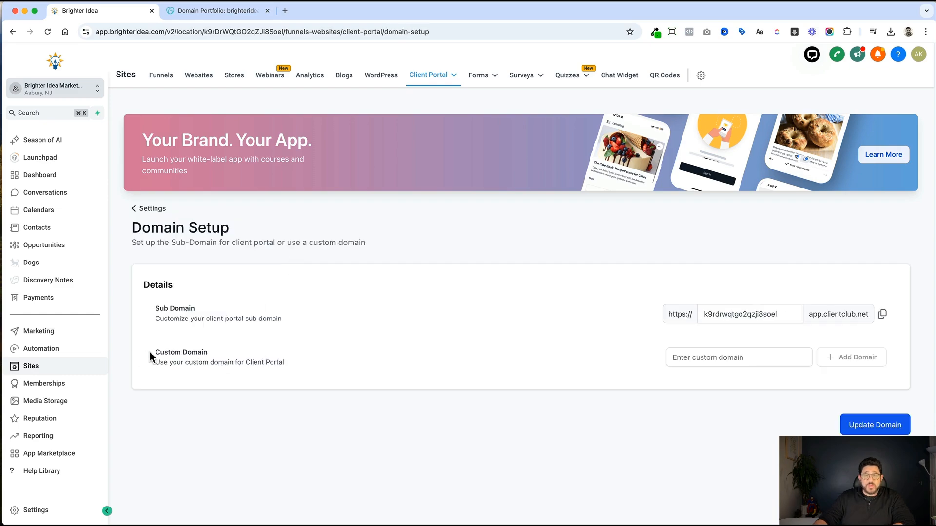
pyautogui.click(703, 358)
pyautogui.write('mem')
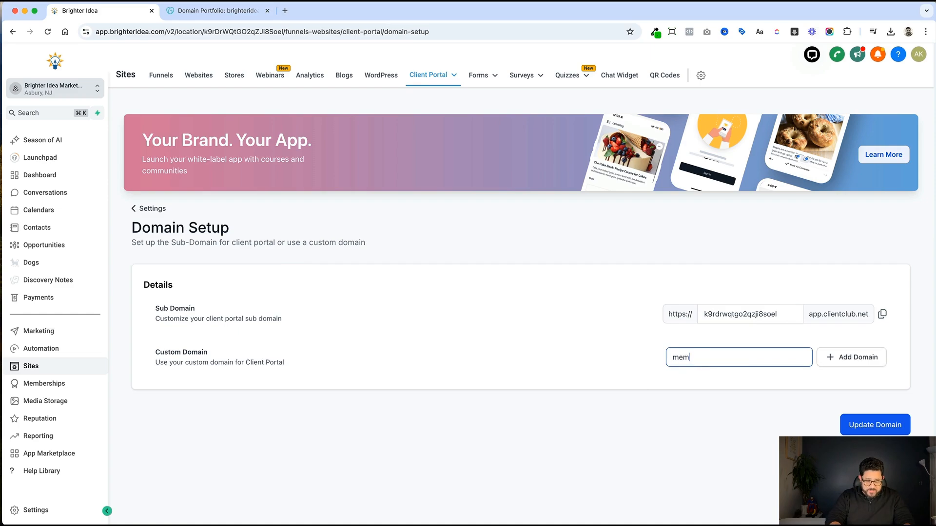
pyautogui.write('ber.bri')
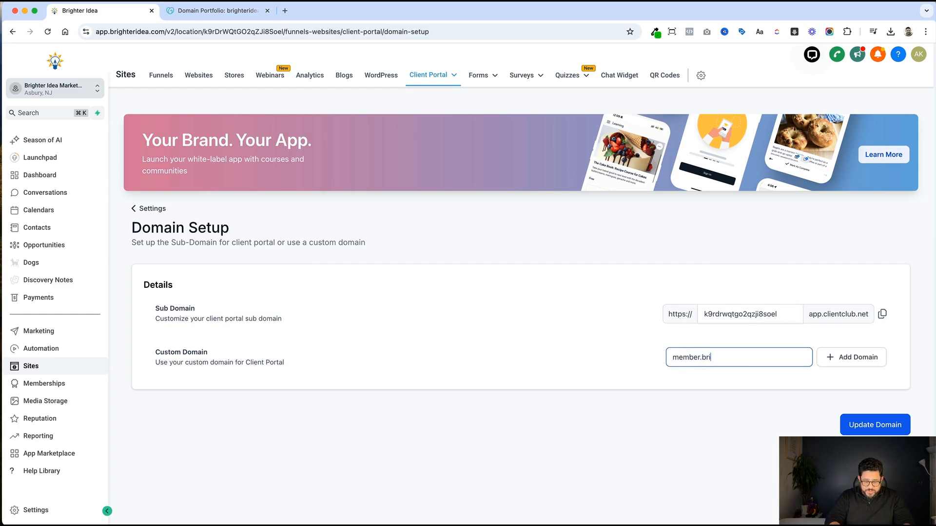
pyautogui.write('ghteridea.com')
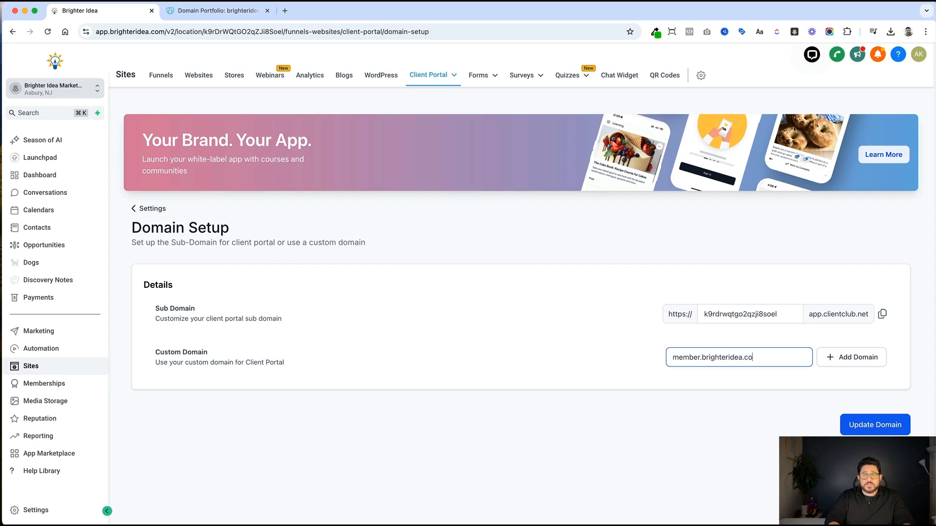
pyautogui.click(870, 358)
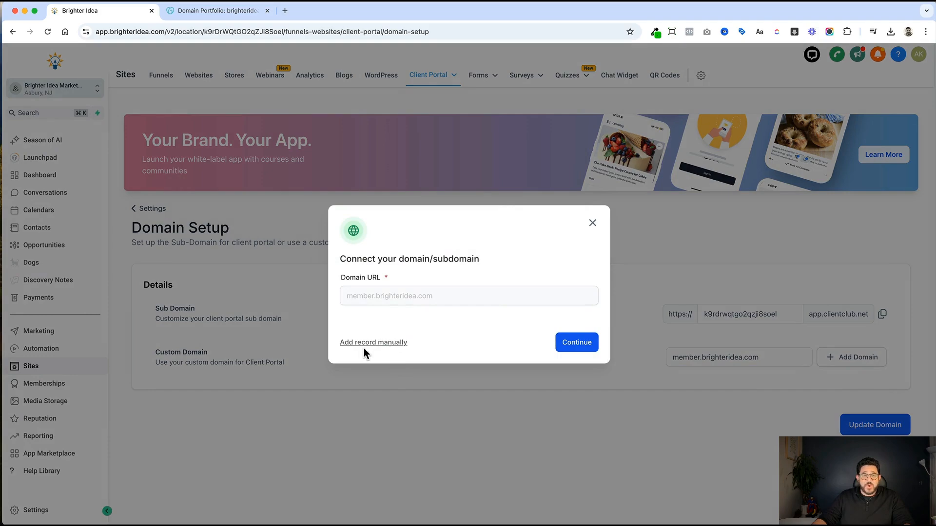
pyautogui.click(390, 343)
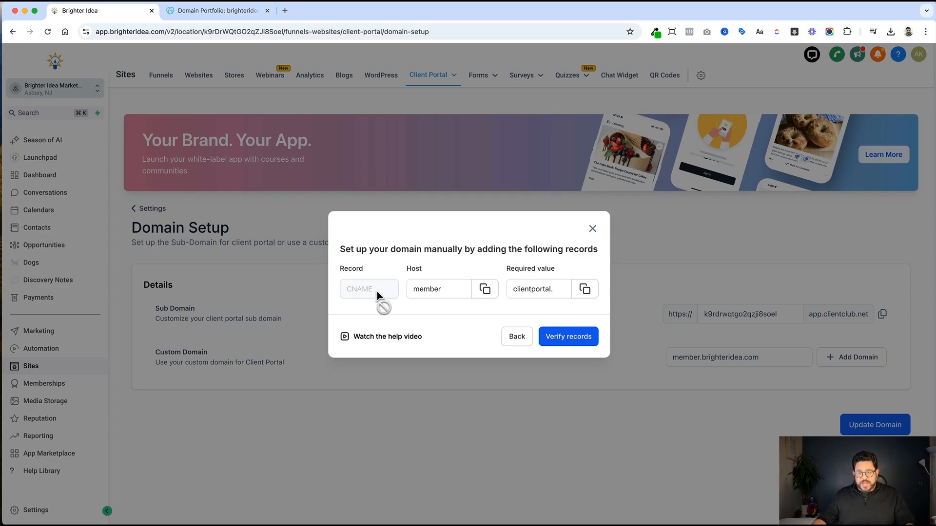
pyautogui.click(585, 292)
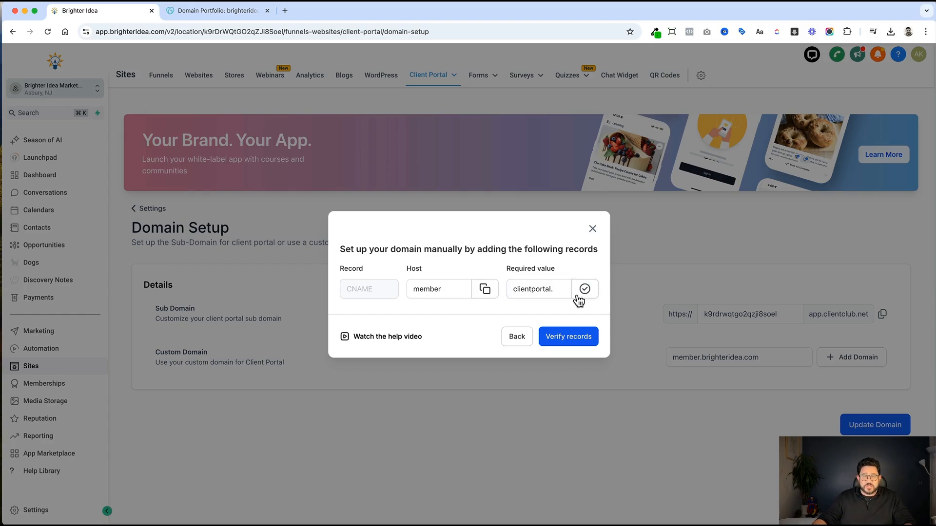
pyautogui.click(221, 15)
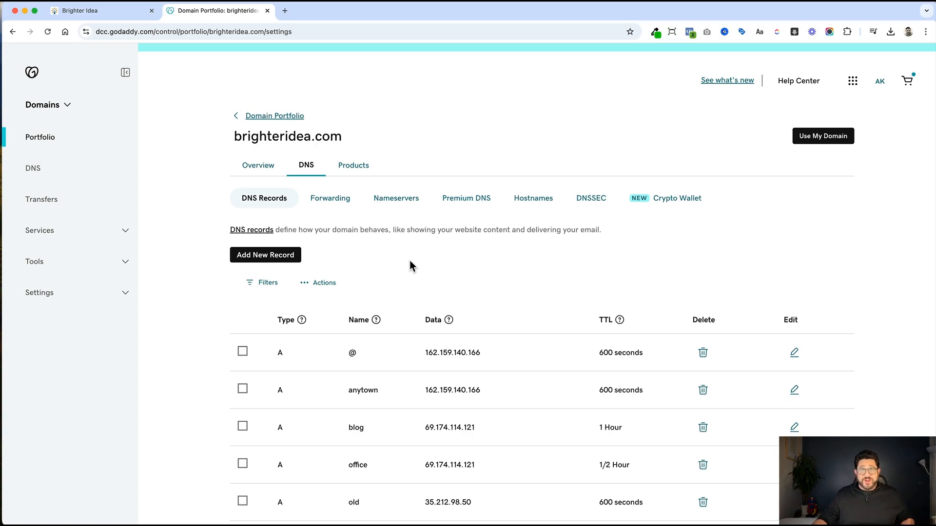
# In GoDaddy, save a CNAME record 'member' with the pasted clientportal.ludicrous.cloud value.
pyautogui.click(275, 258)
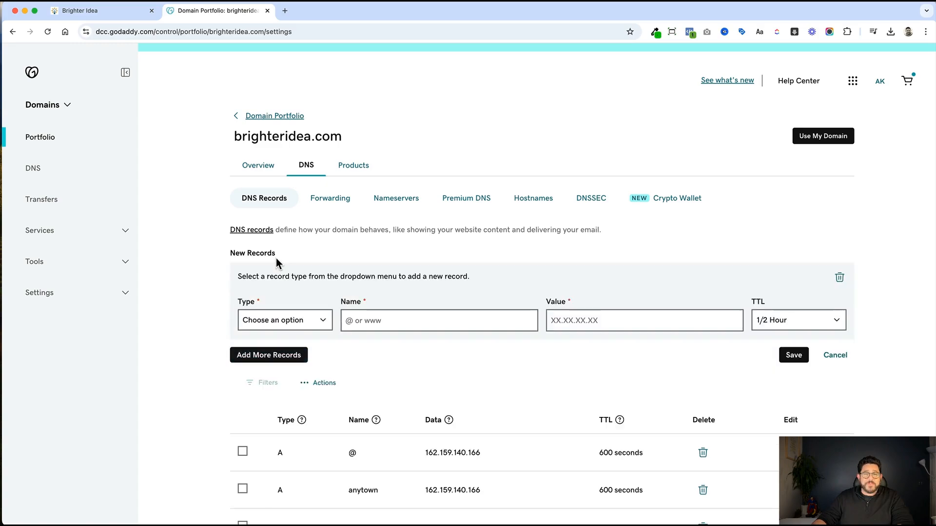
pyautogui.click(286, 324)
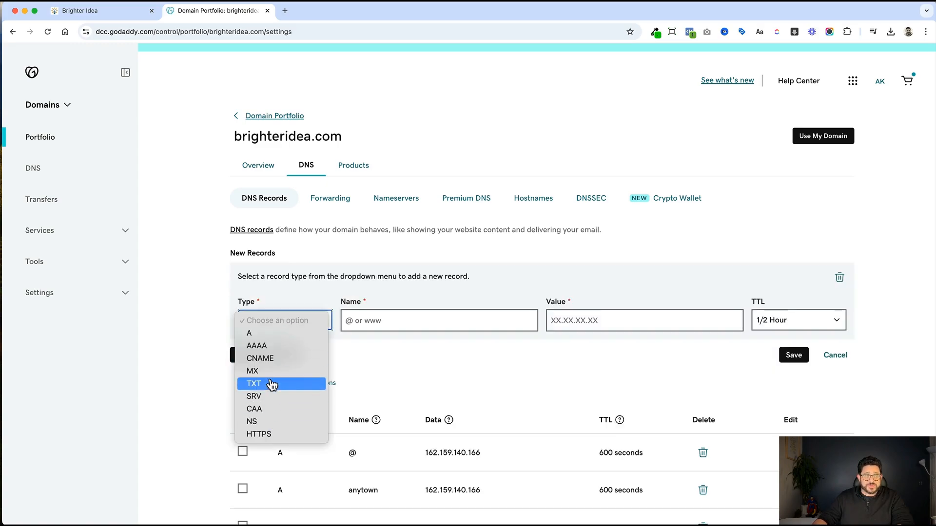
pyautogui.click(271, 359)
pyautogui.click(416, 322)
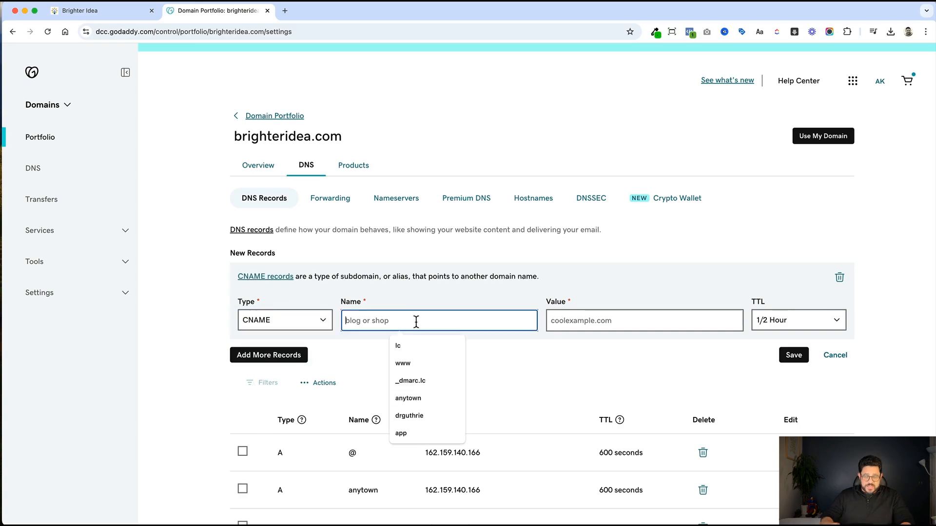
pyautogui.write('member')
pyautogui.press('Tab')
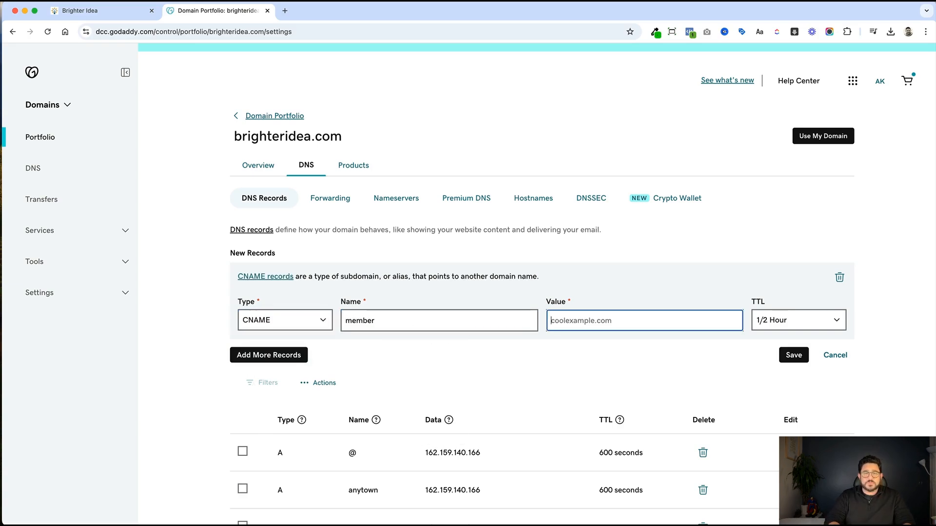
pyautogui.press('super+v')
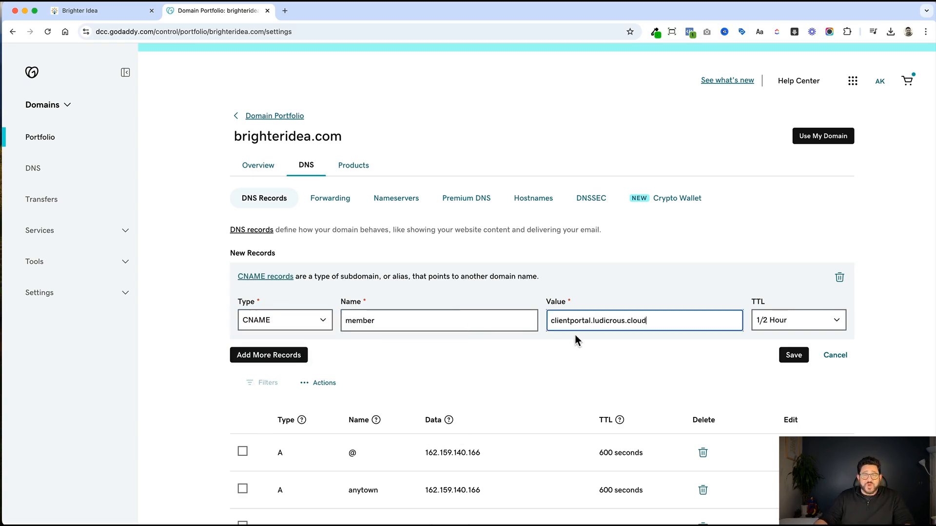
pyautogui.click(794, 356)
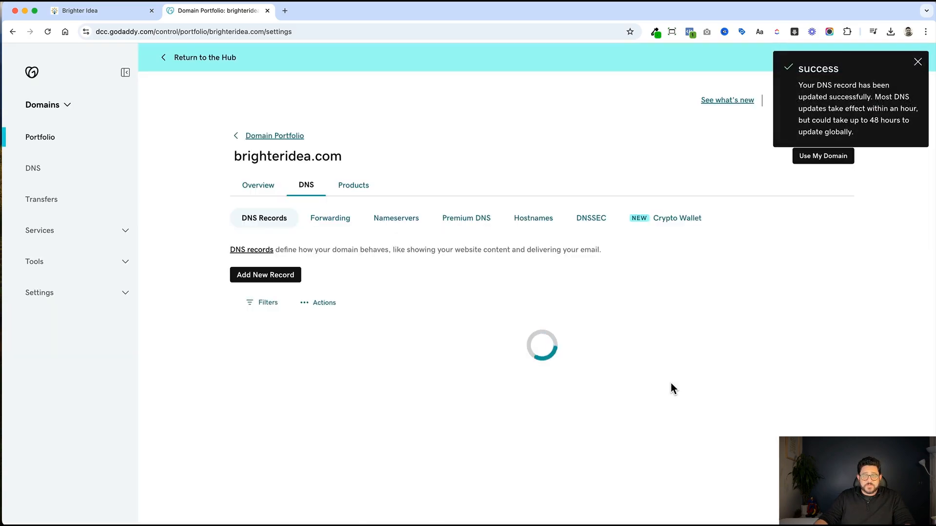
pyautogui.click(119, 14)
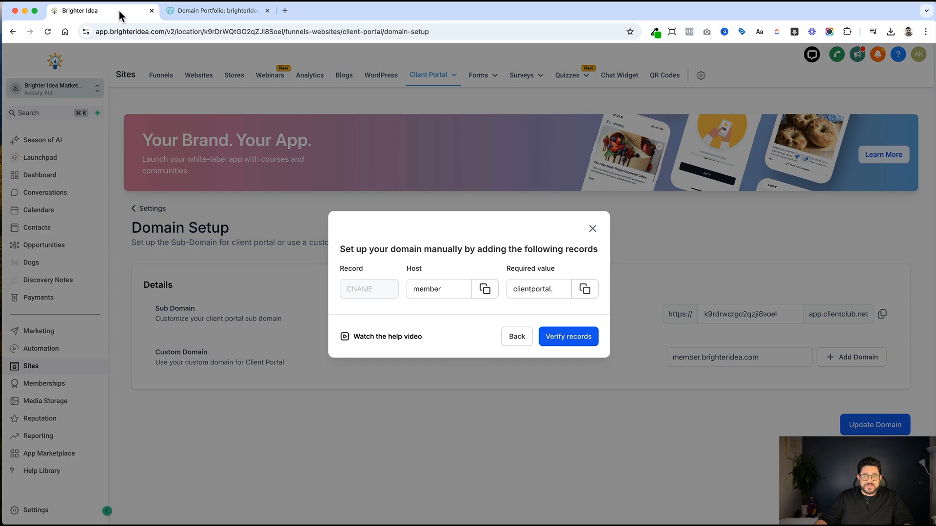
# Verify the DNS records for member.brighteridea.com, which reports no matching record yet.
pyautogui.click(582, 343)
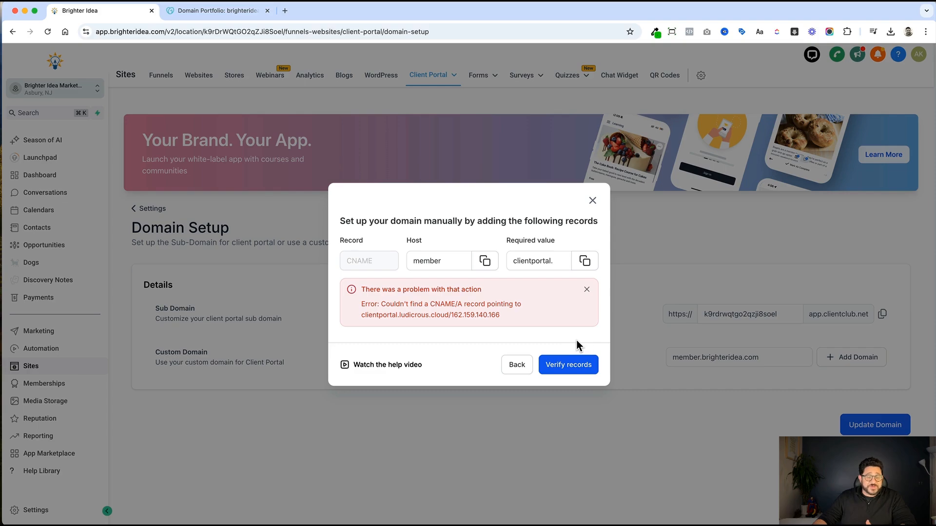
# Re-verify the records and take the 162.159.140.166 address from the error back to GoDaddy.
pyautogui.click(584, 371)
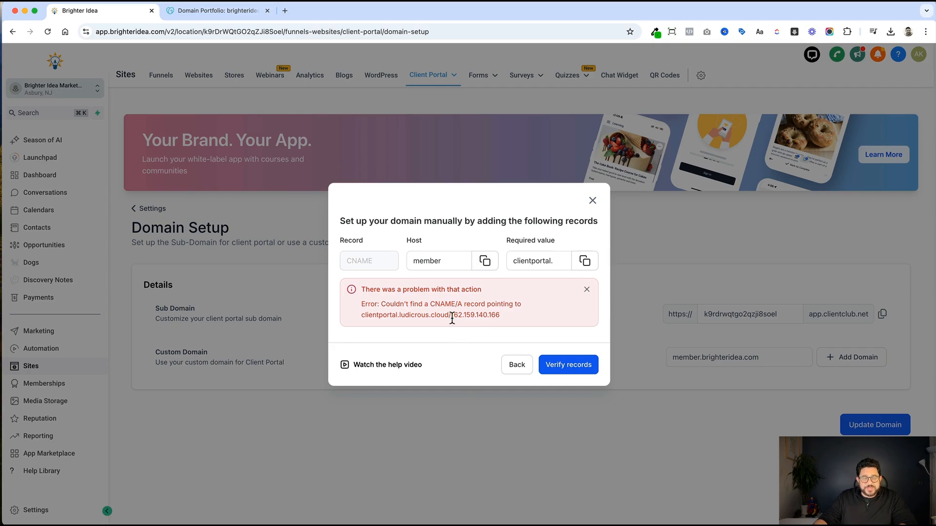
pyautogui.moveTo(451, 317); pyautogui.dragTo(504, 319)
pyautogui.press('super+c')
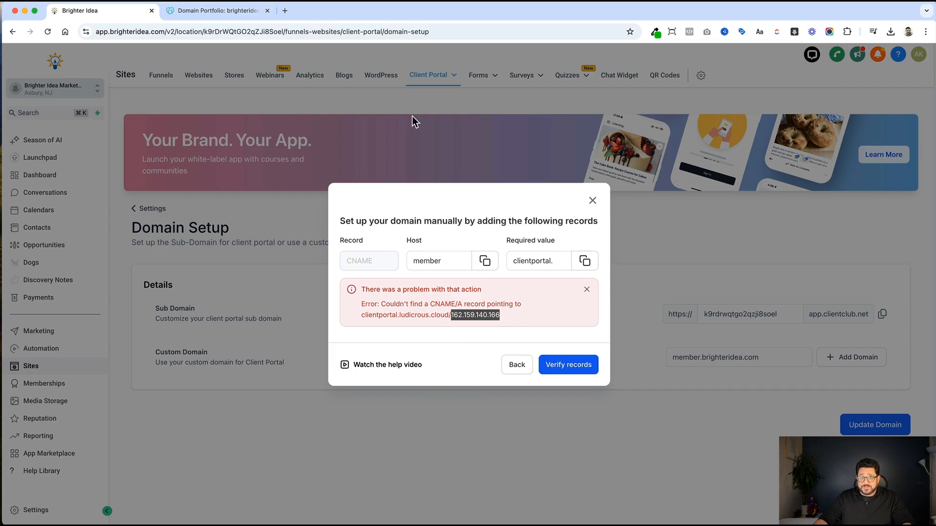
pyautogui.click(251, 16)
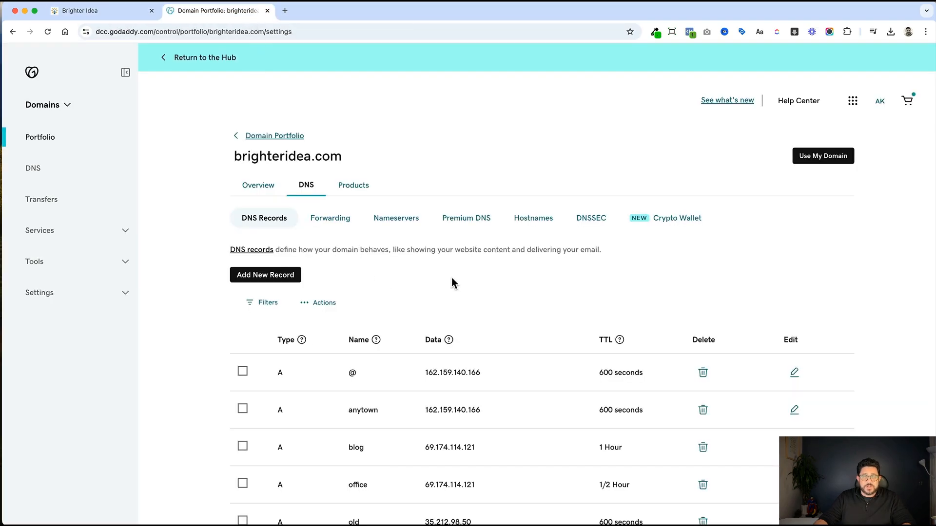
# Find and delete the existing 'member' CNAME record in GoDaddy.
pyautogui.scroll(-1, 452, 279)
pyautogui.press('super+f')
pyautogui.write('m')
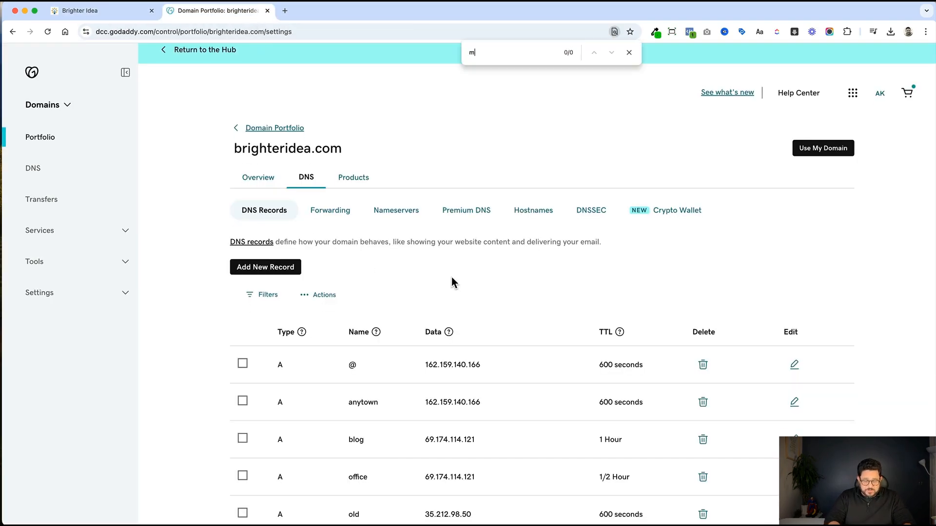
pyautogui.write('ember')
pyautogui.scroll(-5, 721, 336)
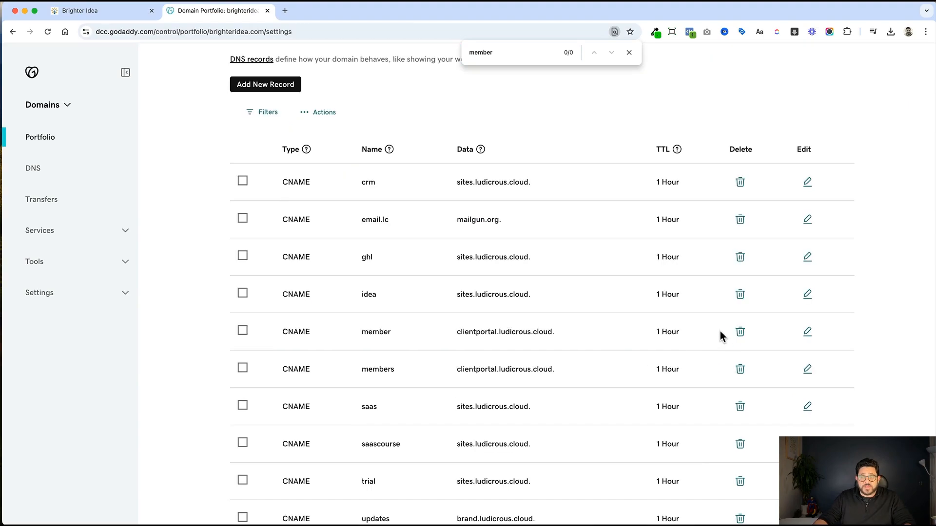
pyautogui.click(738, 333)
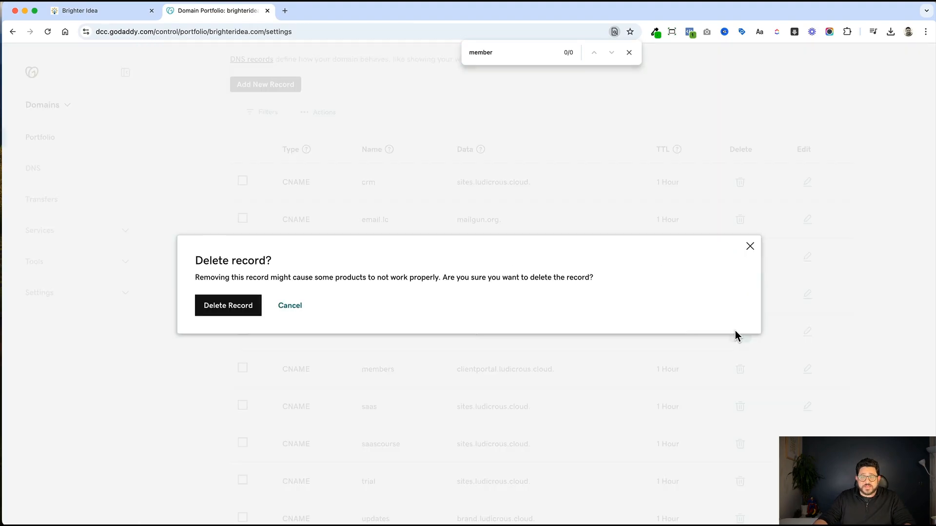
pyautogui.click(235, 310)
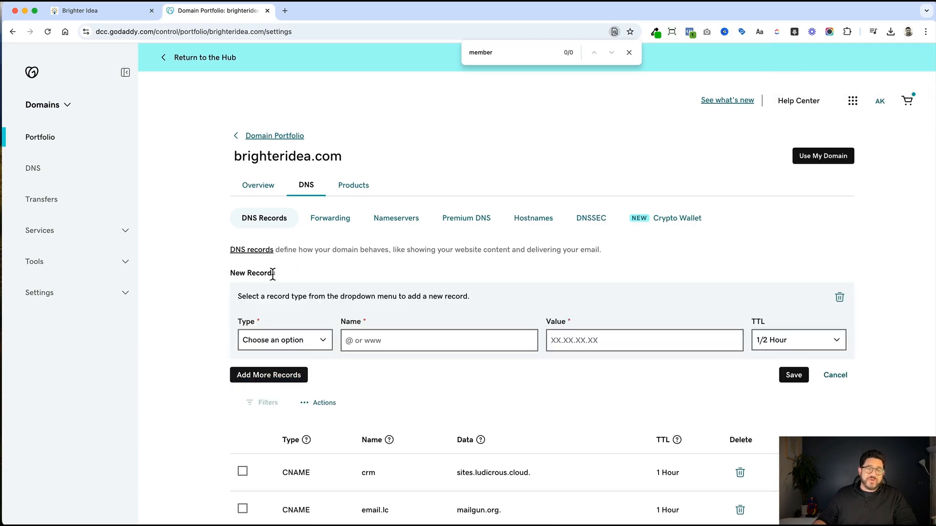
# Add and save an A record 'member' pointing to 162.159.140.166.
pyautogui.click(267, 278)
pyautogui.click(295, 339)
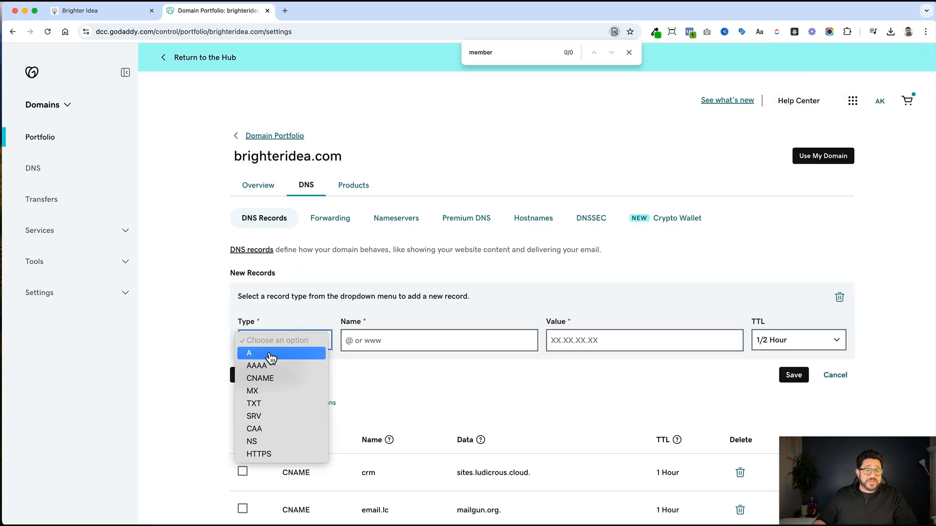
pyautogui.click(365, 344)
pyautogui.click(366, 344)
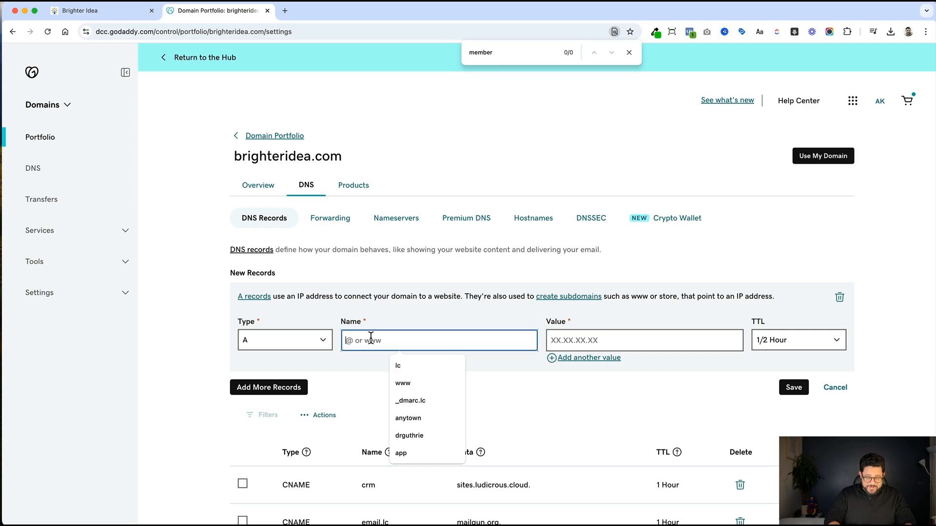
pyautogui.write('member')
pyautogui.press('Tab')
pyautogui.press('super+v')
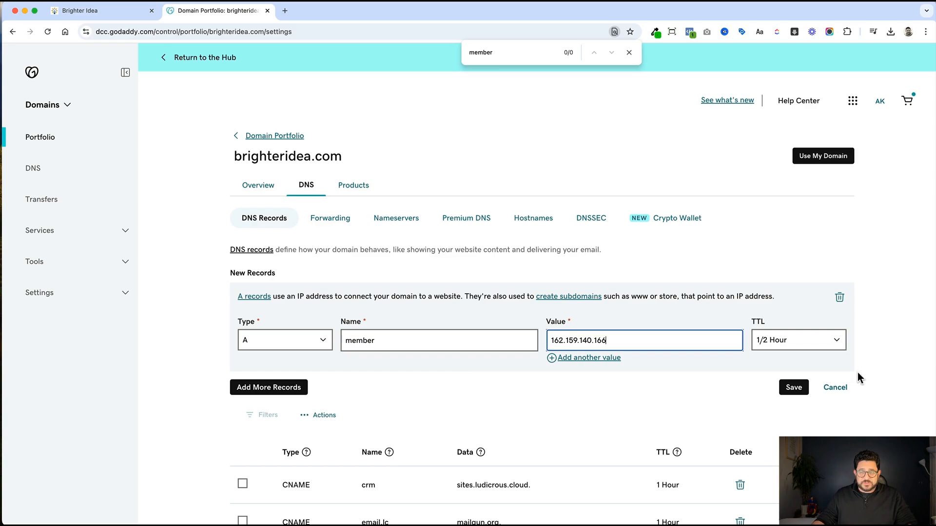
pyautogui.click(798, 388)
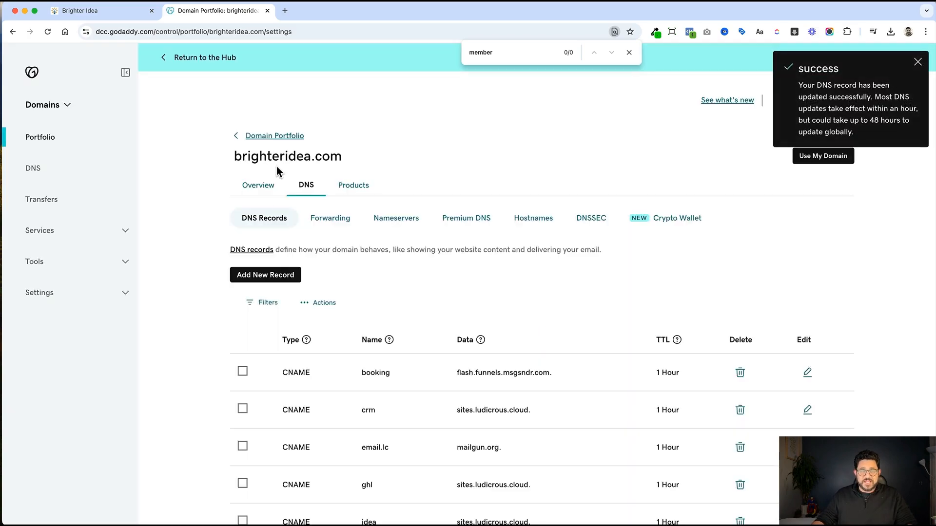
pyautogui.click(105, 12)
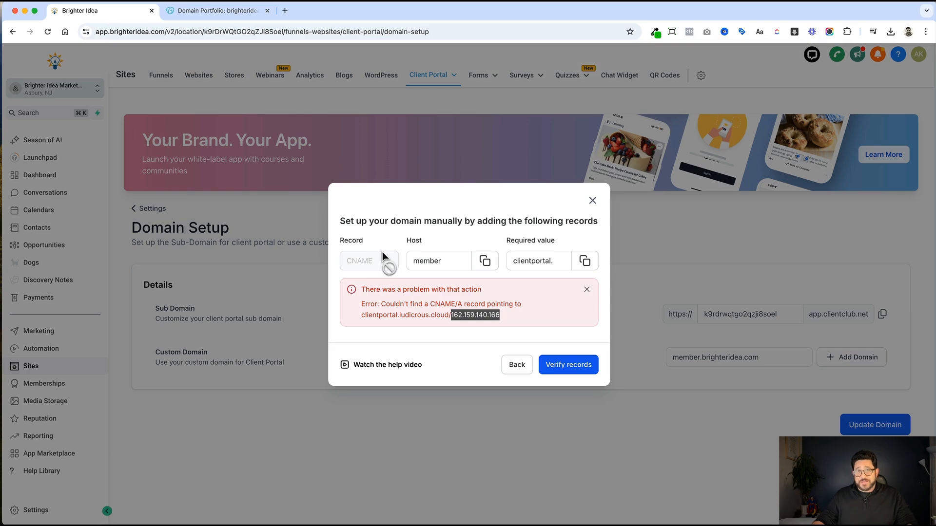
# Verify the records so member.brighteridea.com is accepted as the portal's custom domain.
pyautogui.click(416, 258)
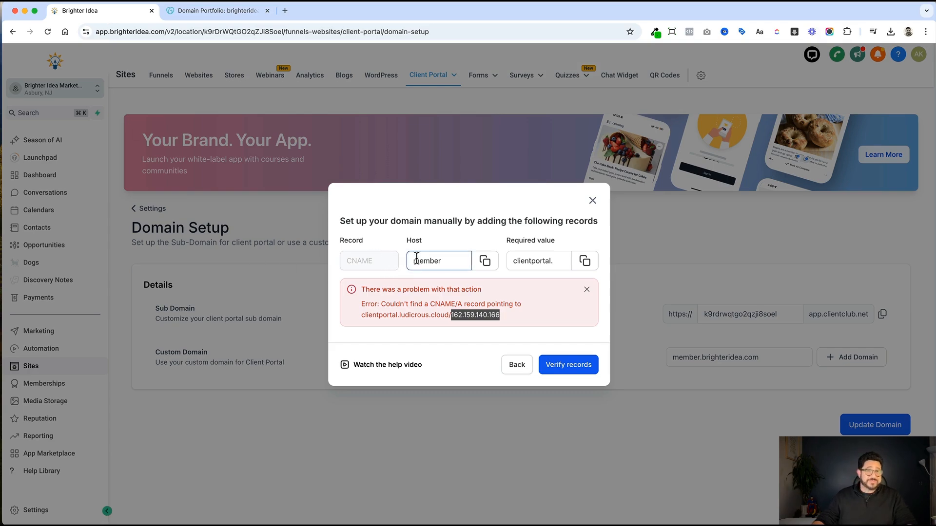
pyautogui.click(583, 370)
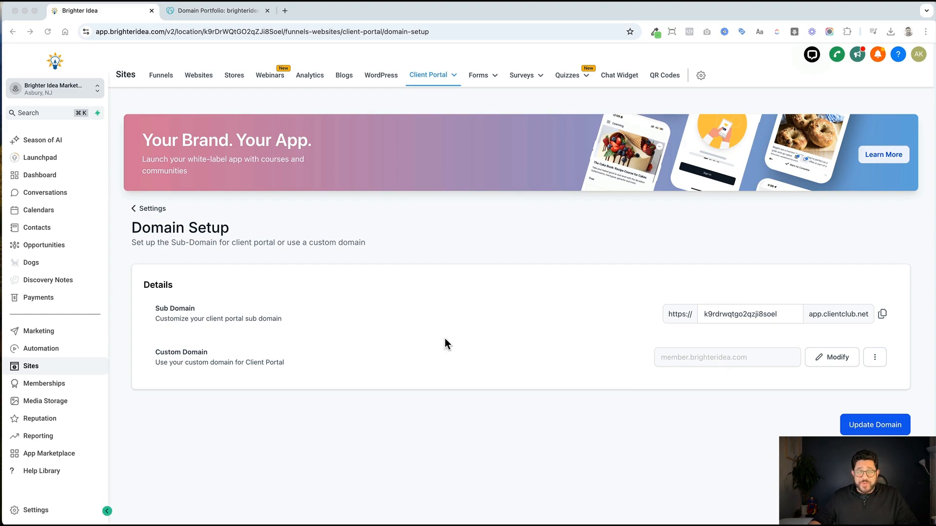
pyautogui.click(161, 211)
# In Branding, set the portal name 'Members Area' and description 'Lorem Ipsum'.
pyautogui.click(151, 209)
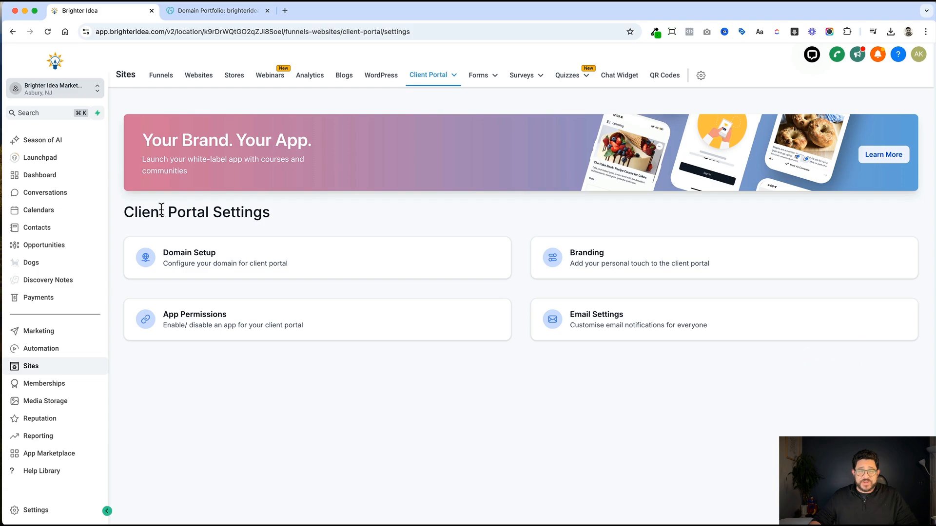
pyautogui.click(590, 257)
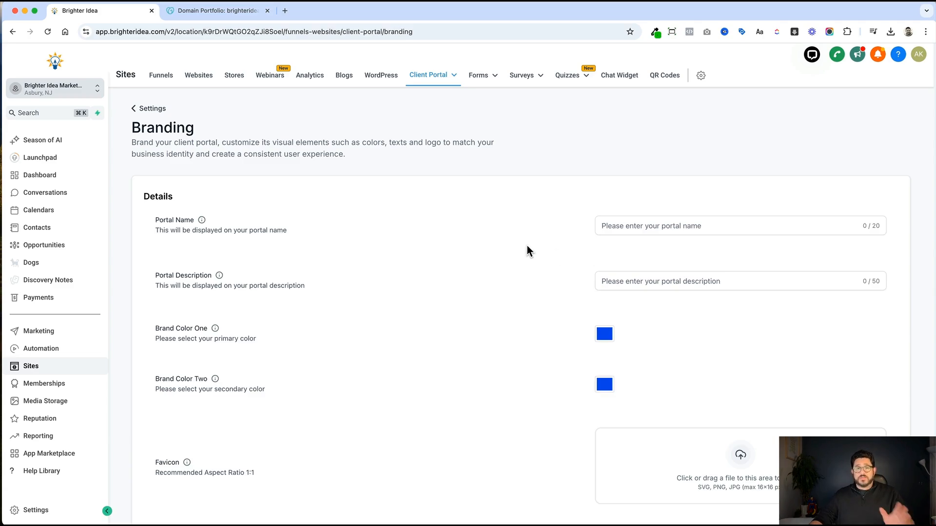
pyautogui.click(630, 225)
pyautogui.write('members A')
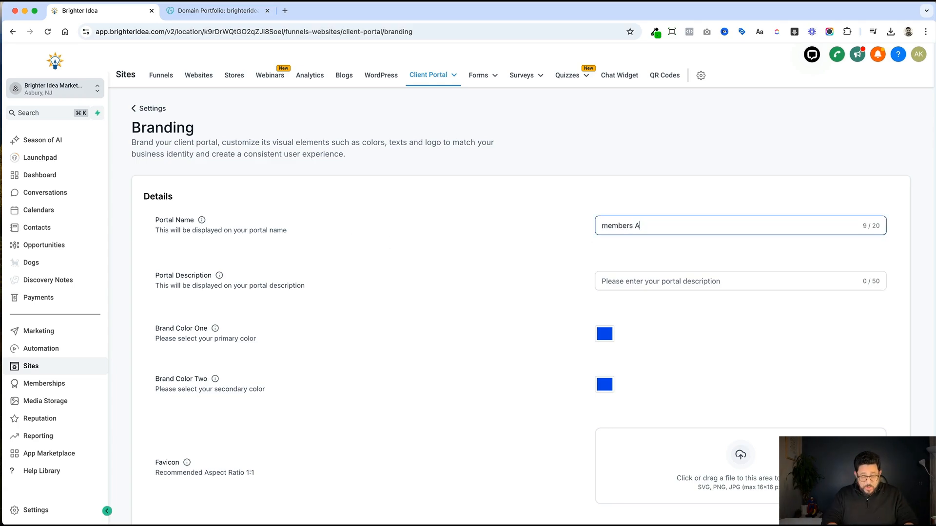
pyautogui.write('rea')
pyautogui.click(649, 274)
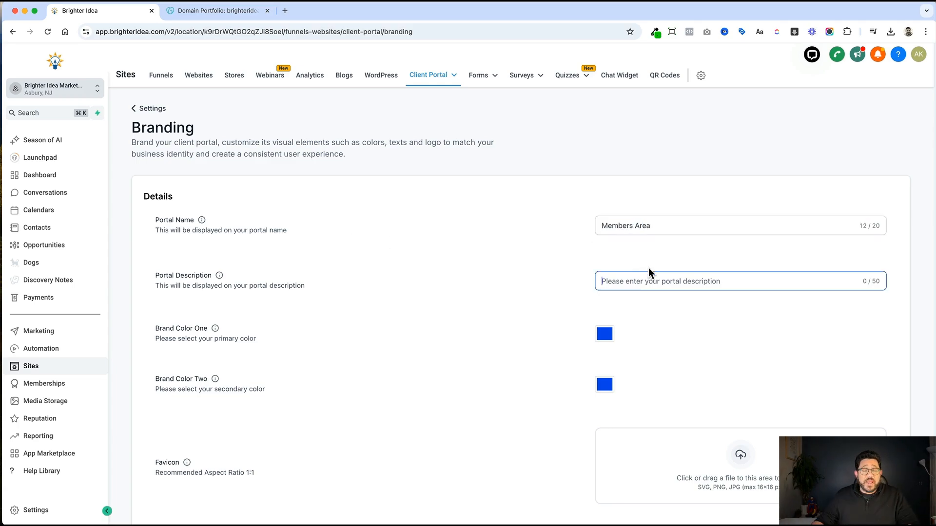
pyautogui.write('Lorem Ipsum')
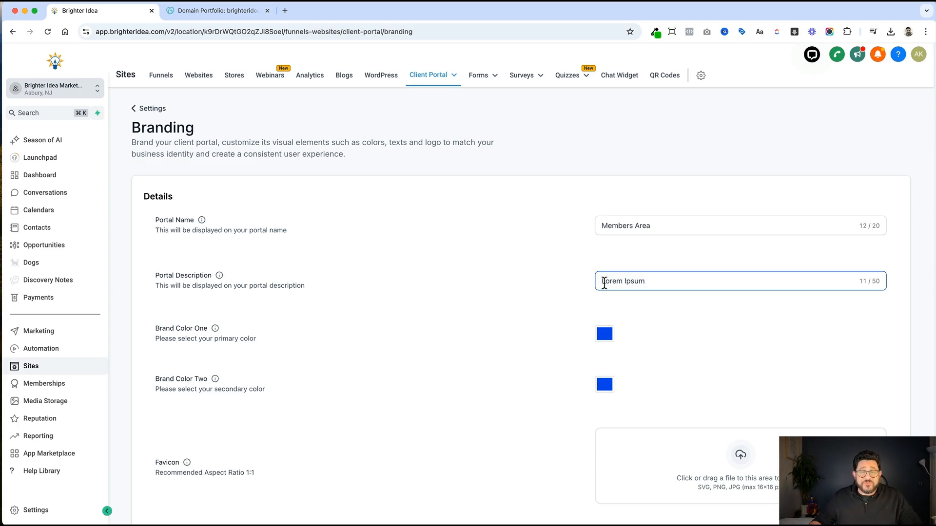
# Set brand colour one to blue #12689E and brand colour two to orange.
pyautogui.scroll(-2, 672, 328)
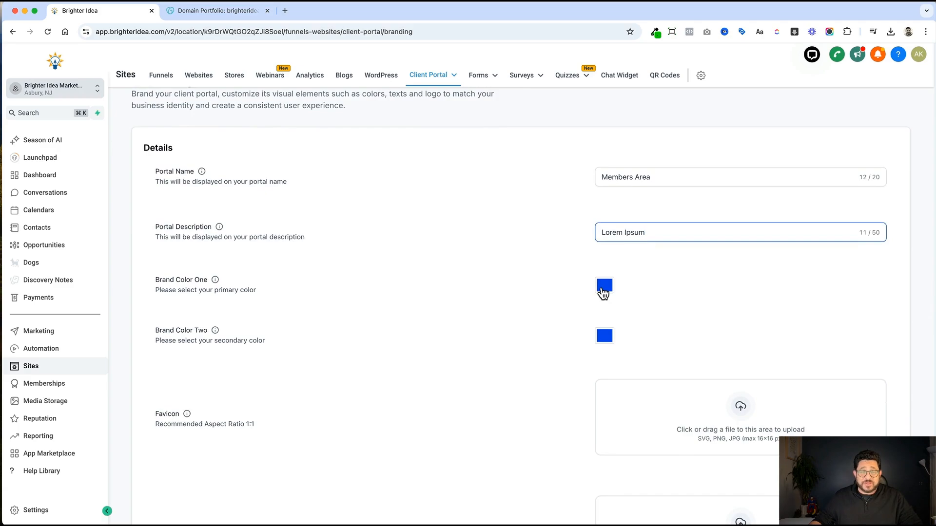
pyautogui.click(604, 288)
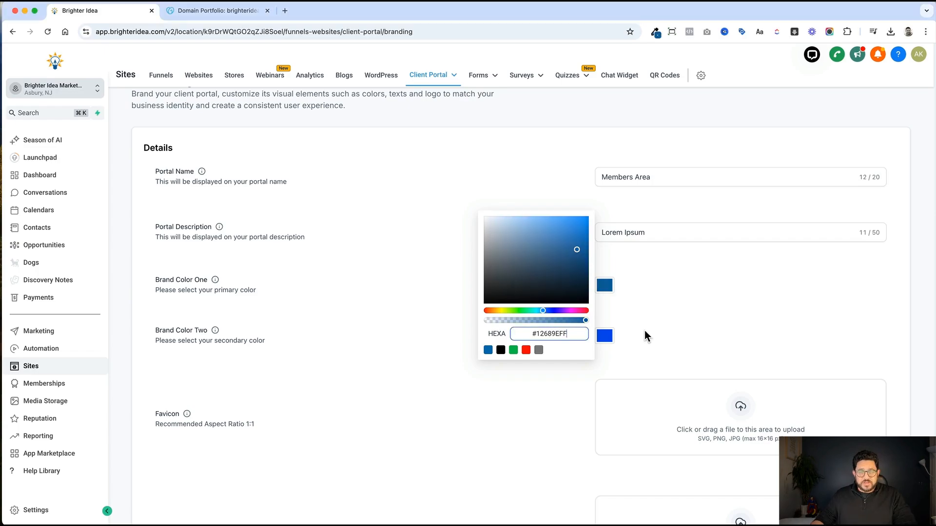
pyautogui.click(645, 335)
pyautogui.click(605, 337)
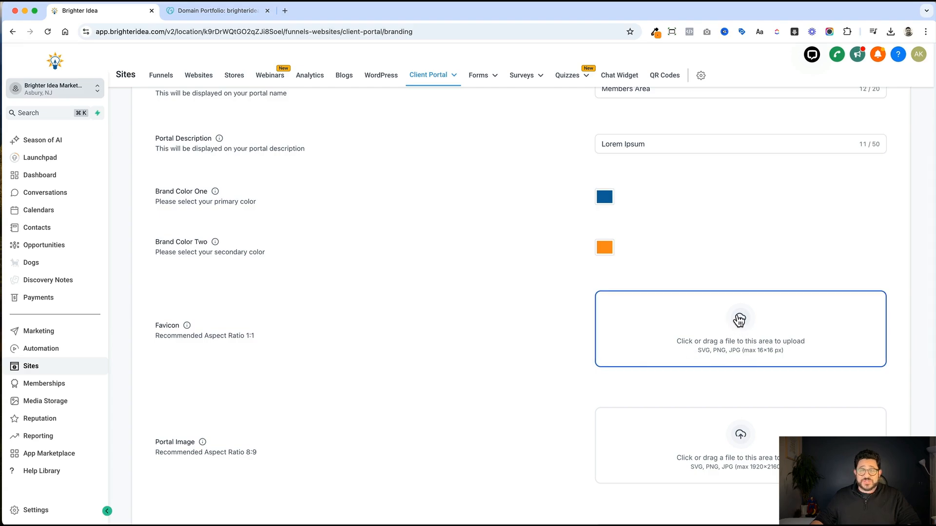
# Upload BI Favicon.png from the 1Aff folder as the portal favicon.
pyautogui.click(739, 319)
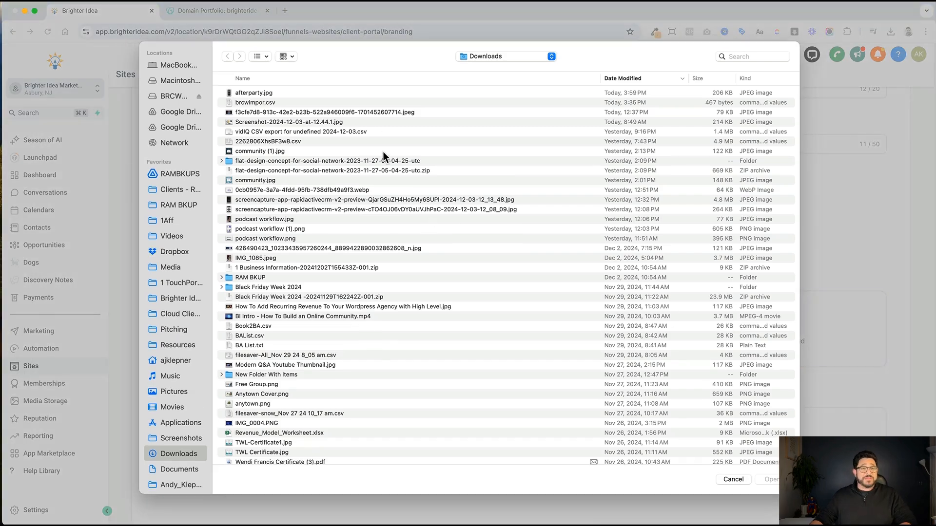
pyautogui.click(185, 222)
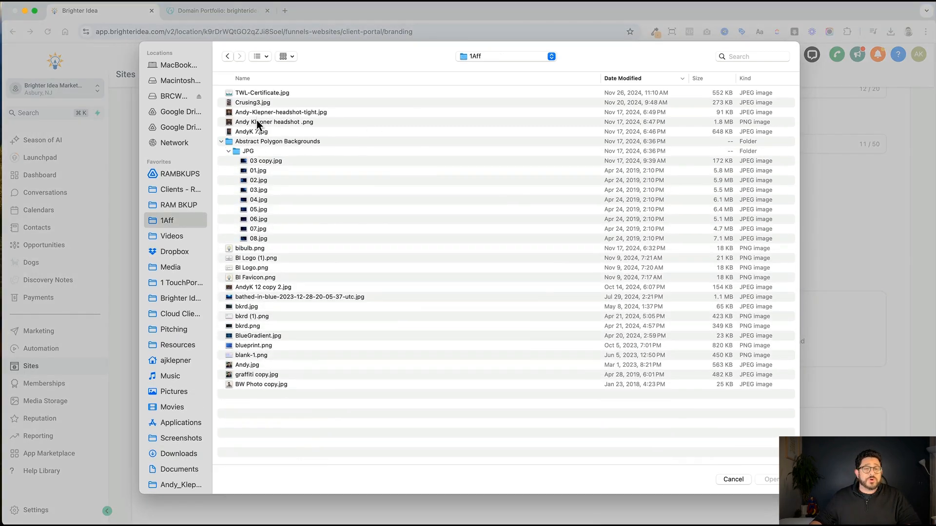
pyautogui.doubleClick(260, 278)
pyautogui.scroll(-4, 400, 366)
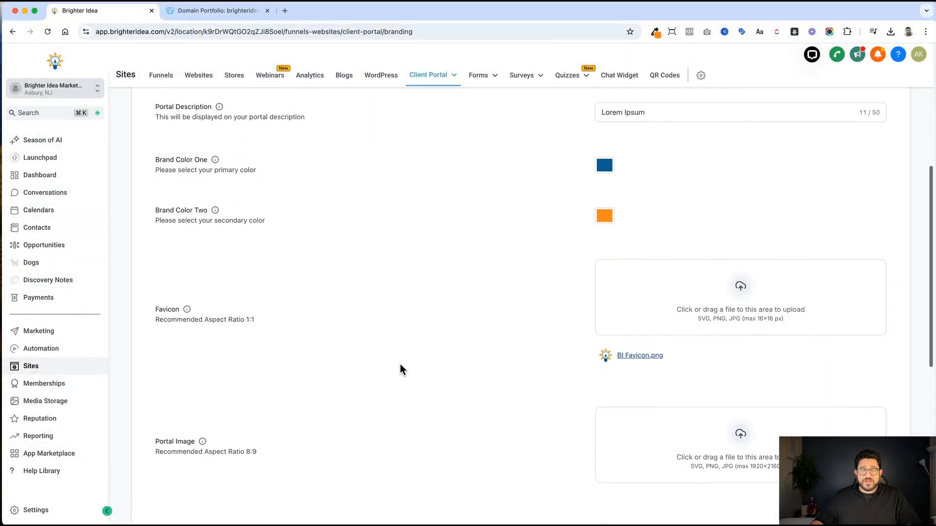
pyautogui.scroll(-1, 278, 374)
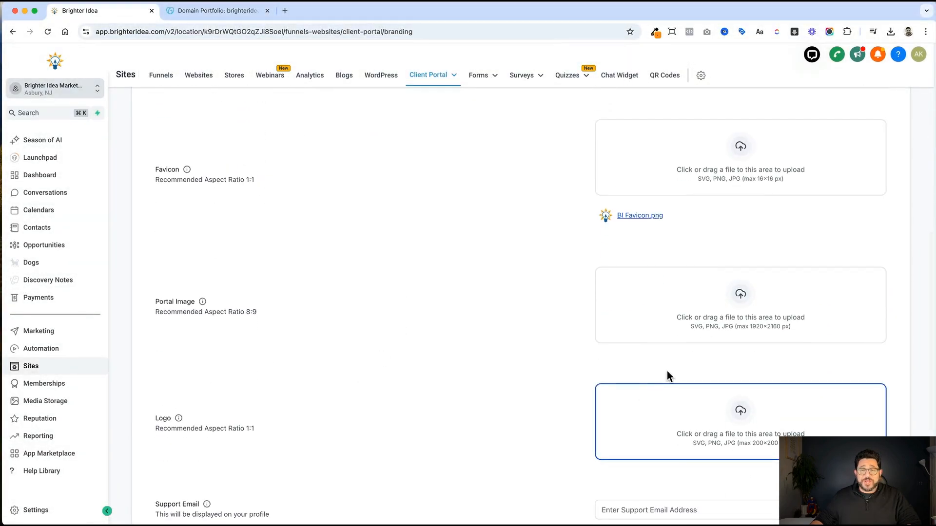
pyautogui.scroll(1, 466, 415)
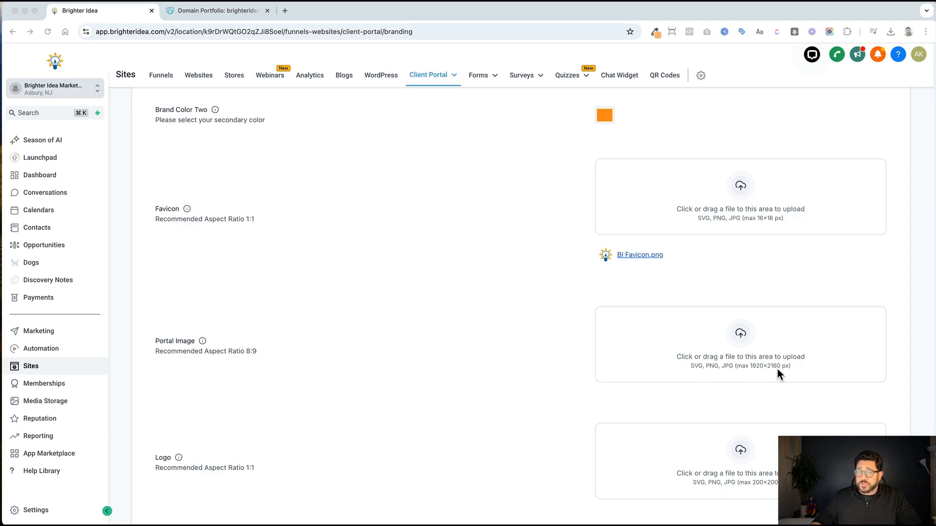
# Load Canva in a new tab and start a custom-size design.
pyautogui.click(285, 11)
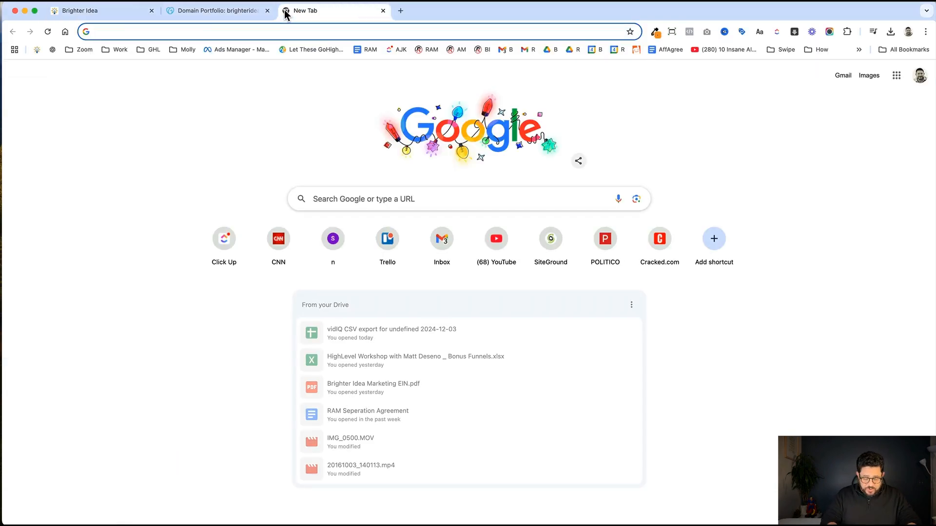
pyautogui.write('canva')
pyautogui.press('Return')
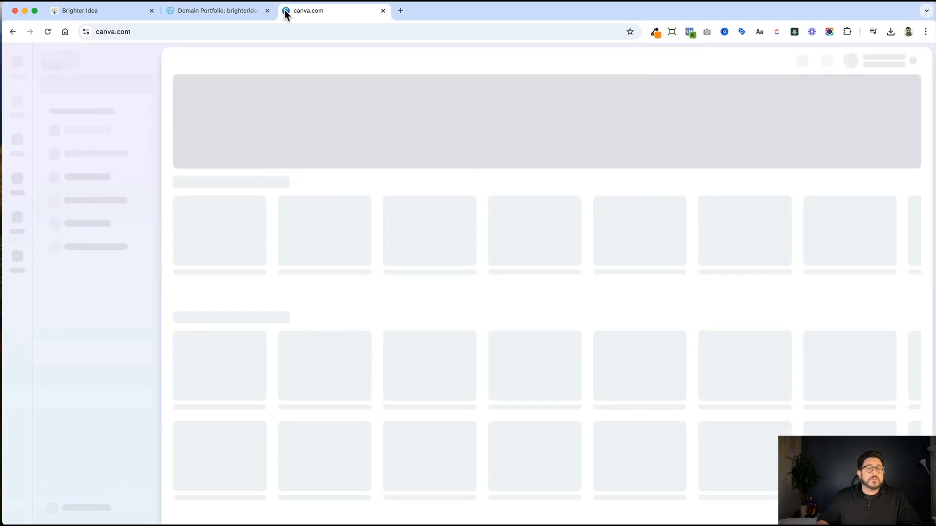
pyautogui.click(120, 82)
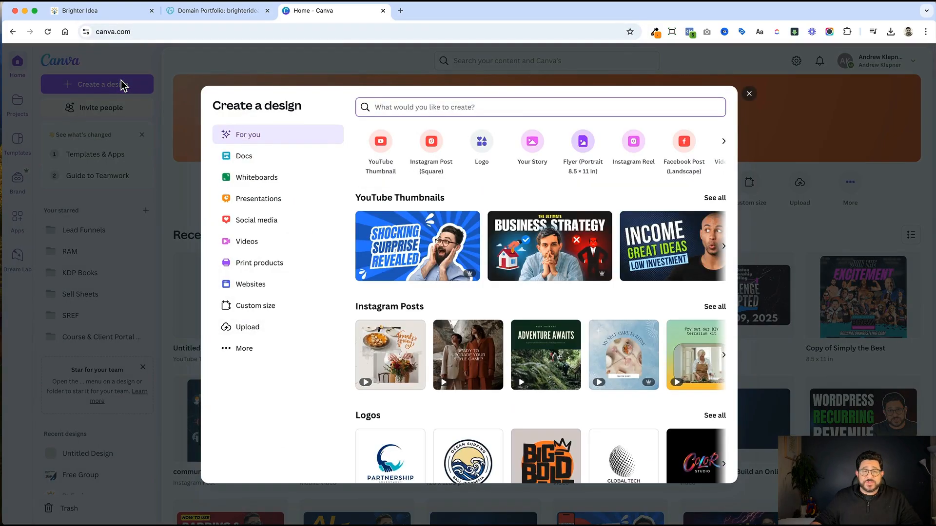
pyautogui.click(293, 306)
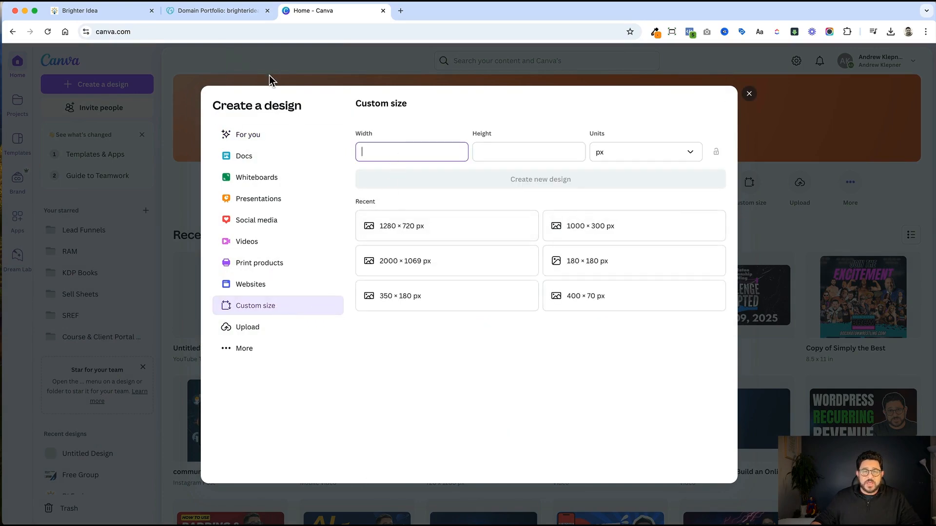
# Enter 1920 × 2160 px, matching the portal image size, and create the design.
pyautogui.write('1920')
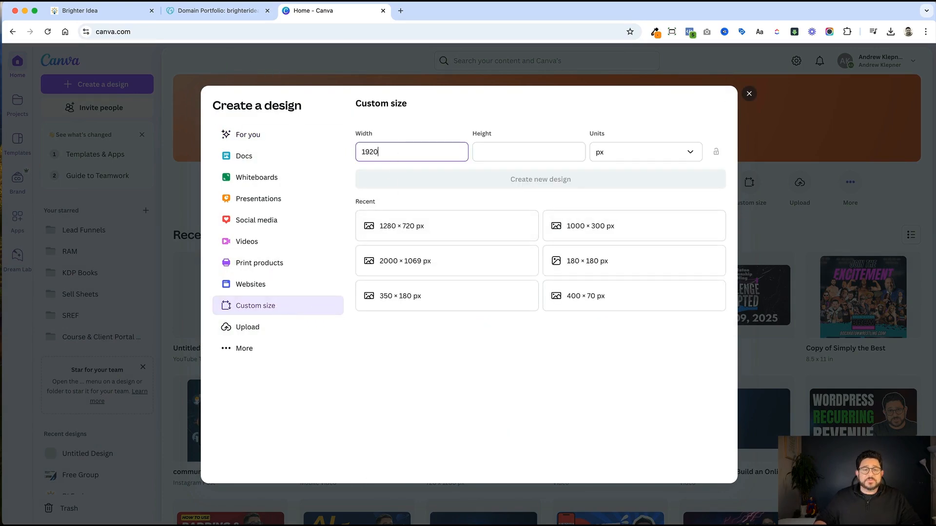
pyautogui.click(216, 14)
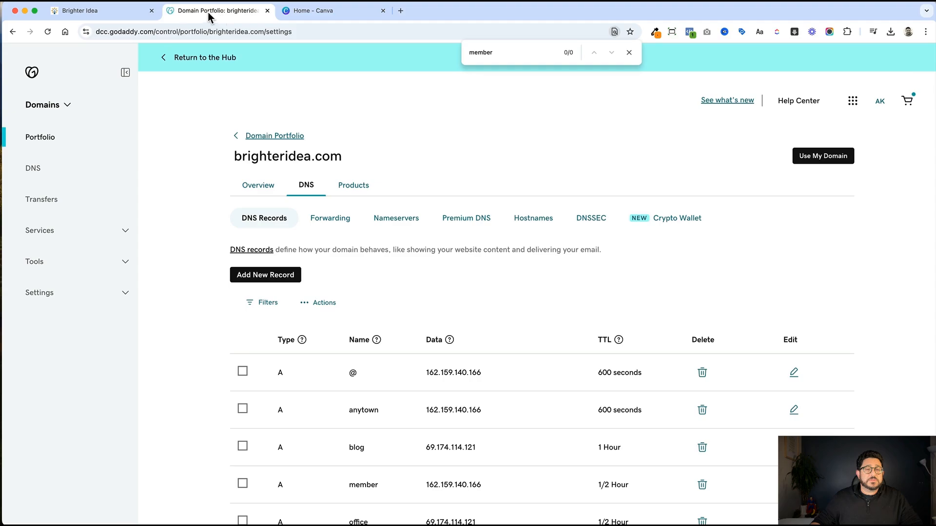
pyautogui.click(137, 13)
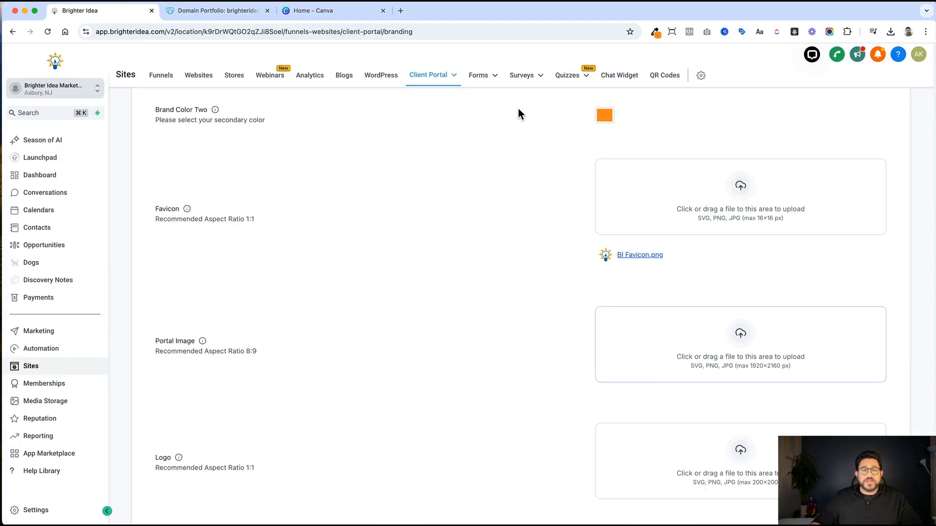
pyautogui.click(321, 11)
pyautogui.click(506, 155)
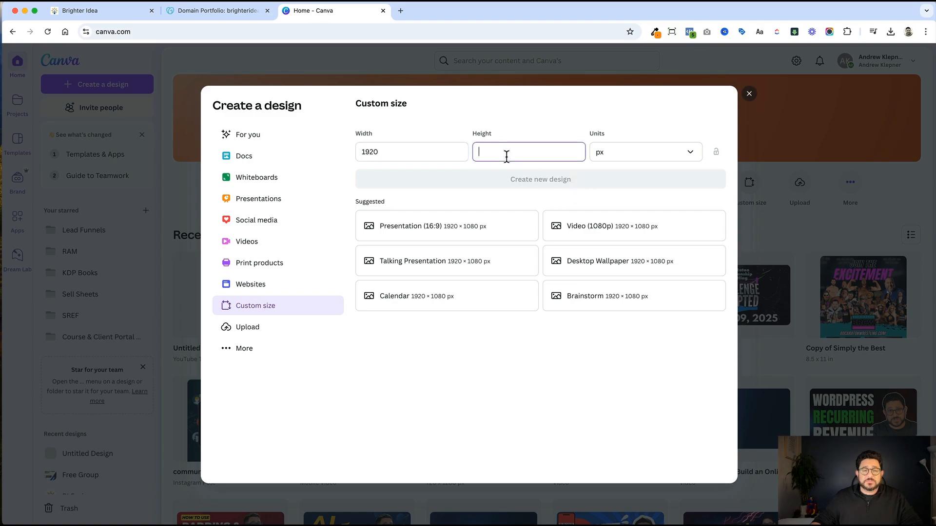
pyautogui.write('2160')
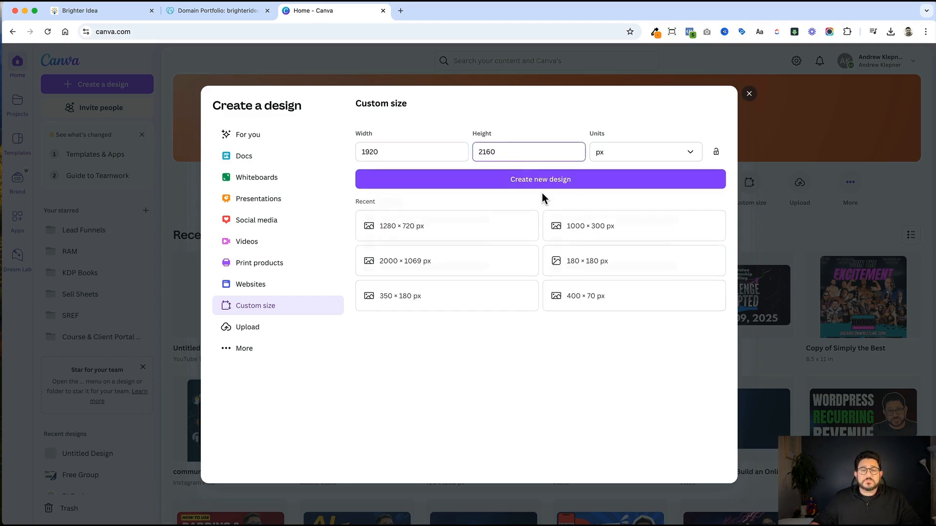
pyautogui.click(543, 187)
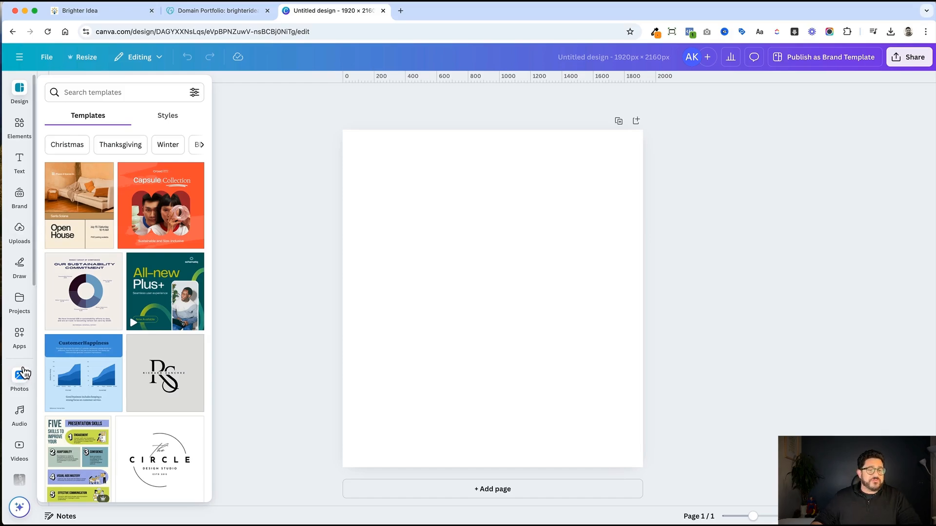
# Search the stock photos for 'members area' and add the stacked-hands photo to the page.
pyautogui.click(30, 372)
pyautogui.click(123, 88)
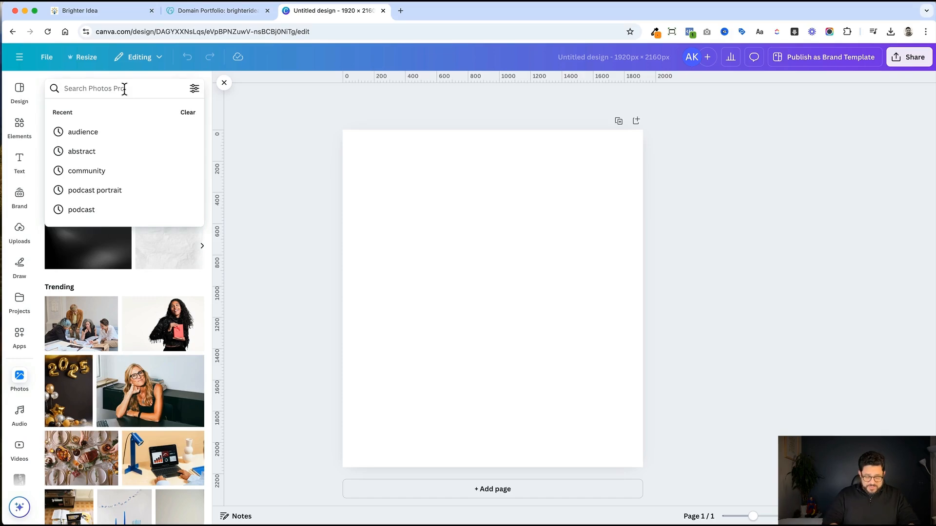
pyautogui.write('members area')
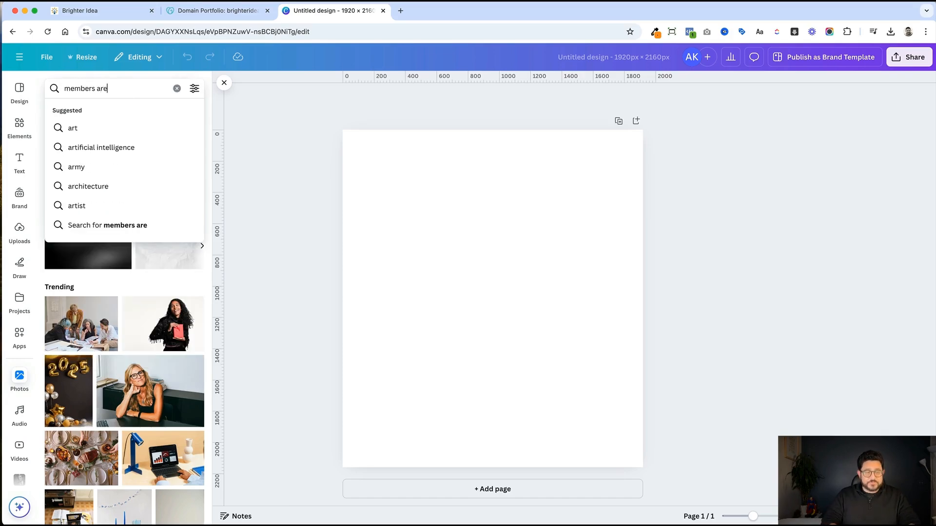
pyautogui.press('Return')
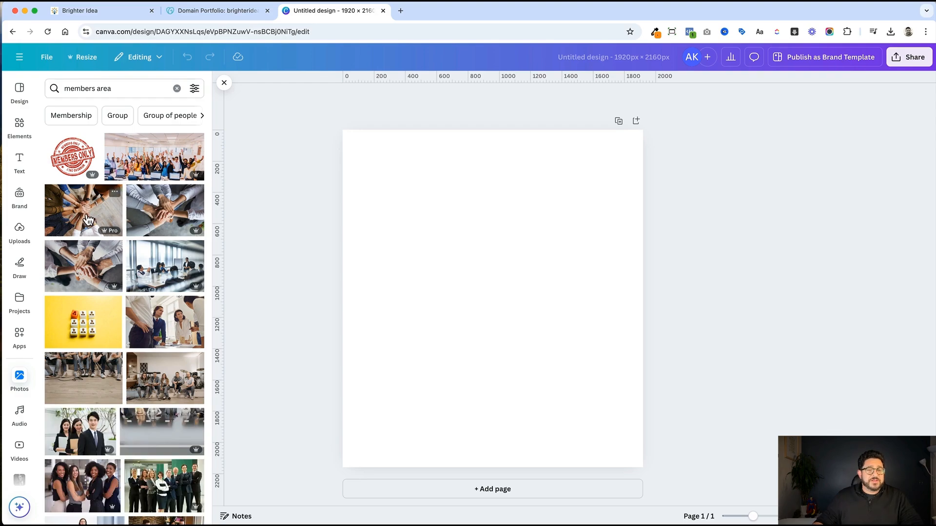
pyautogui.click(154, 222)
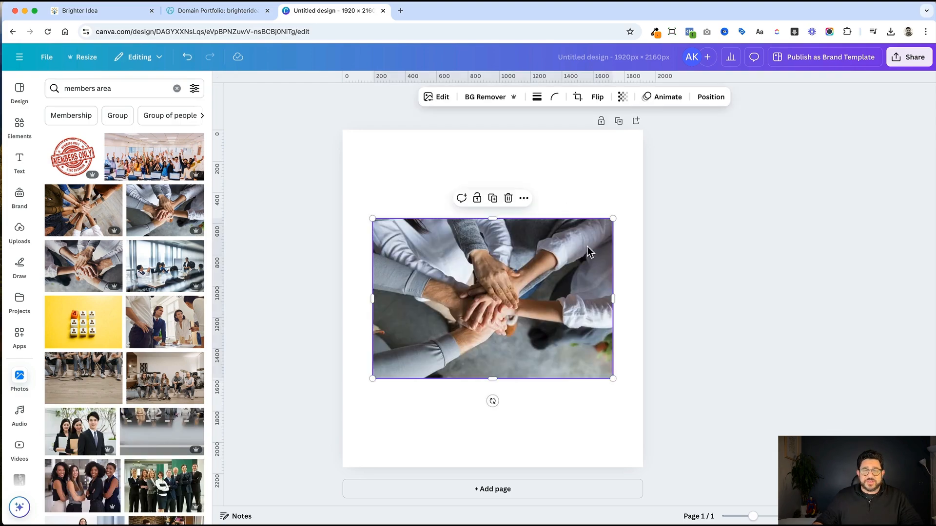
# Stretch the hands photo over the whole page and set the page background to navy #082263.
pyautogui.moveTo(611, 220); pyautogui.dragTo(772, 112)
pyautogui.moveTo(372, 378); pyautogui.dragTo(233, 471)
pyautogui.moveTo(431, 359); pyautogui.dragTo(438, 399)
pyautogui.click(388, 172)
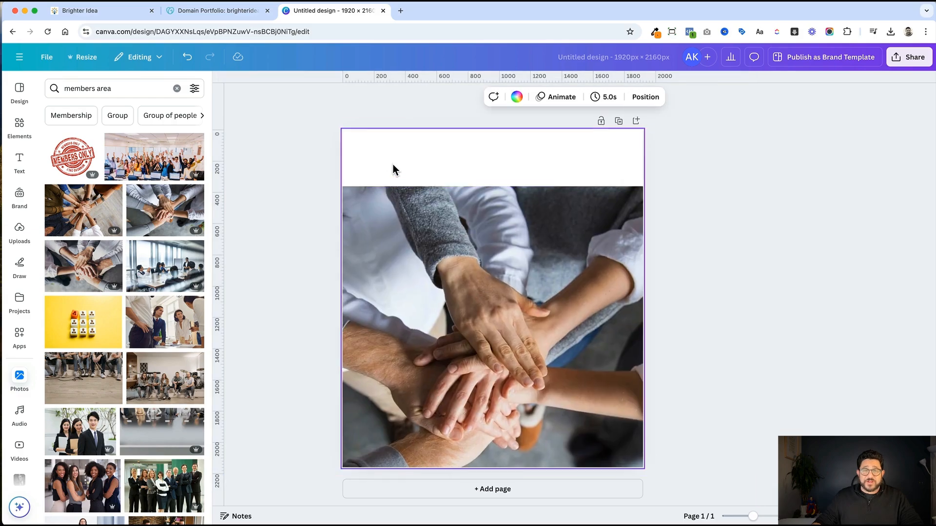
pyautogui.click(516, 96)
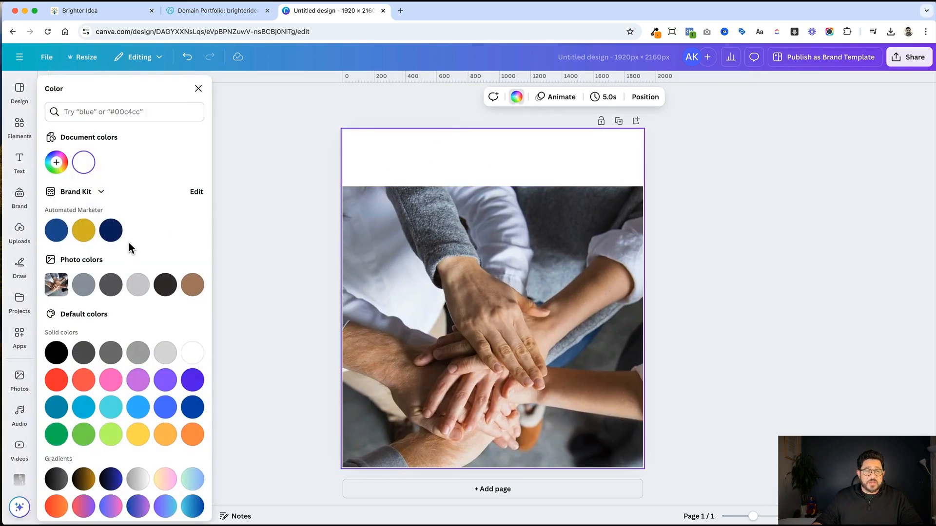
pyautogui.click(111, 237)
pyautogui.moveTo(501, 314); pyautogui.dragTo(506, 252)
# Lower the hands photo's transparency to 16 so the navy shows through.
pyautogui.click(622, 96)
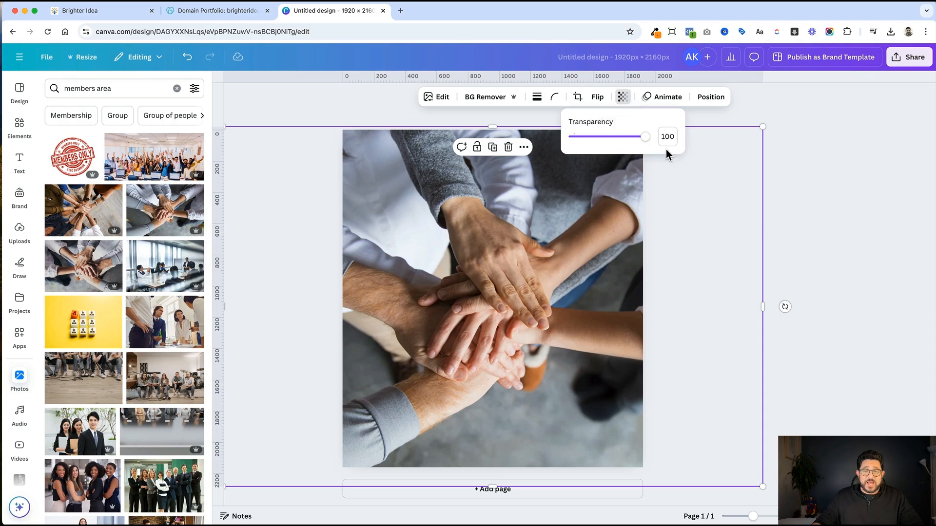
pyautogui.moveTo(594, 138); pyautogui.dragTo(586, 141)
pyautogui.click(823, 247)
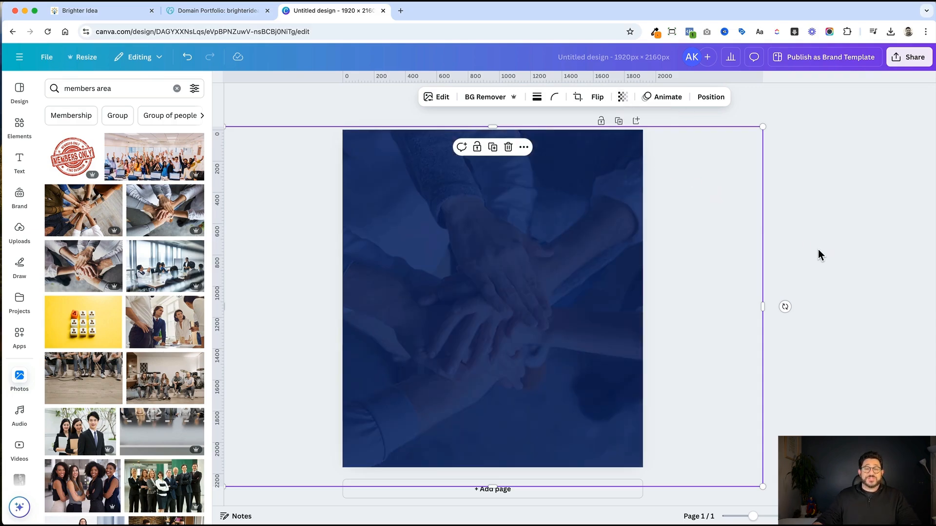
pyautogui.click(819, 247)
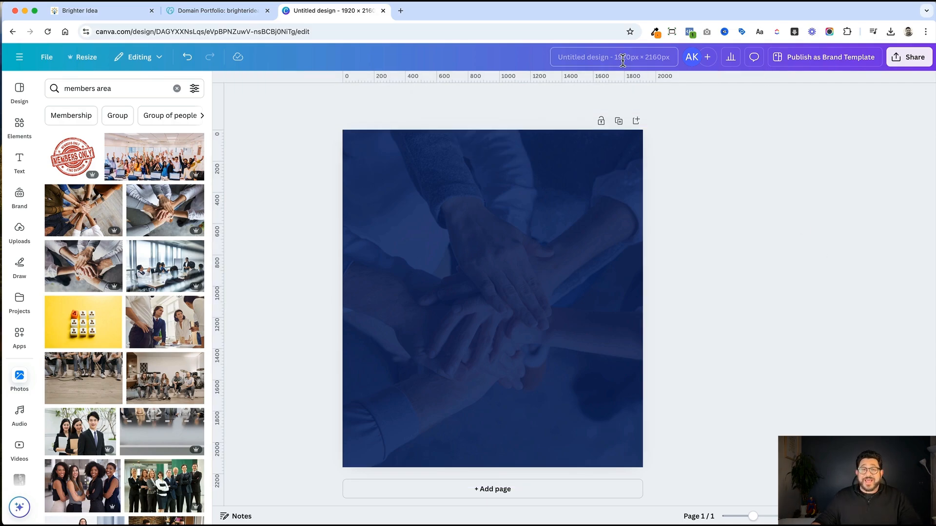
# Rename the Canva design to 'Portal Image'.
pyautogui.click(604, 53)
pyautogui.press('BackSpace')
pyautogui.write('Portal Image')
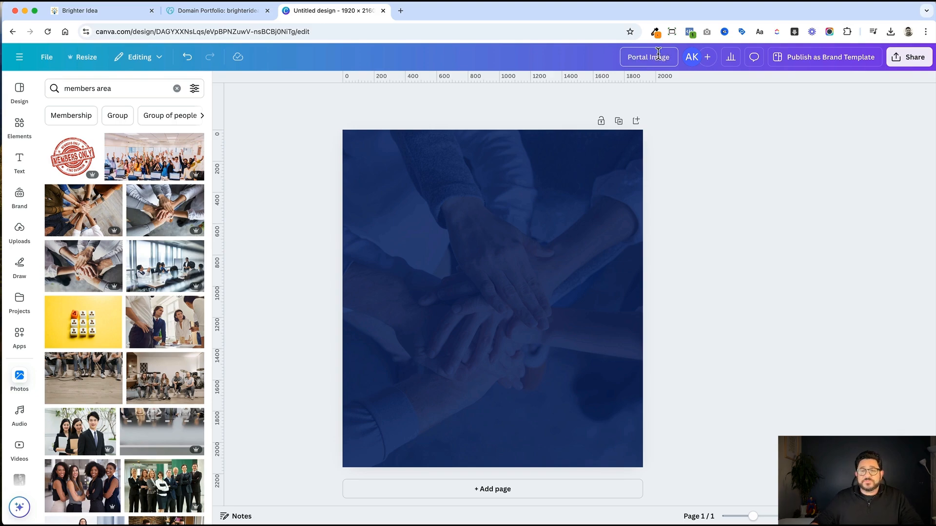
# Copy the design link and download it as a PNG, then return to Brighter Idea.
pyautogui.click(901, 57)
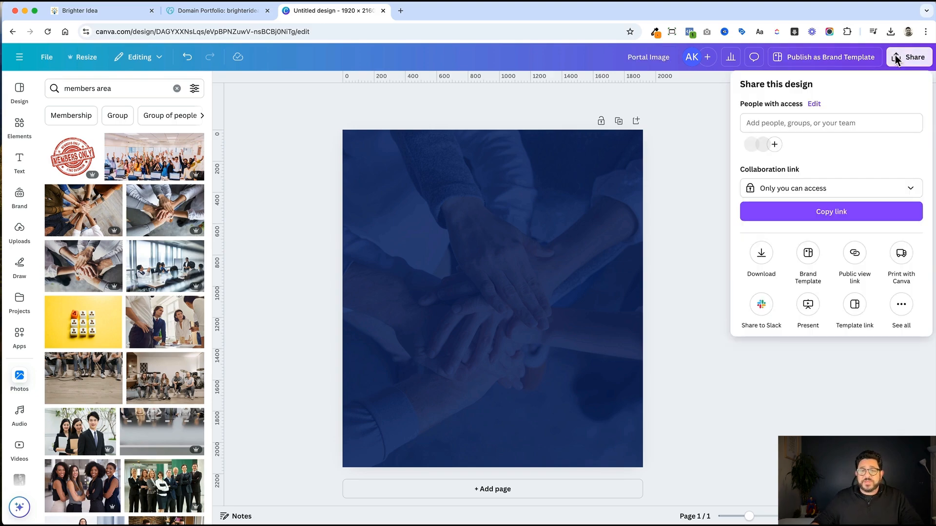
pyautogui.click(831, 215)
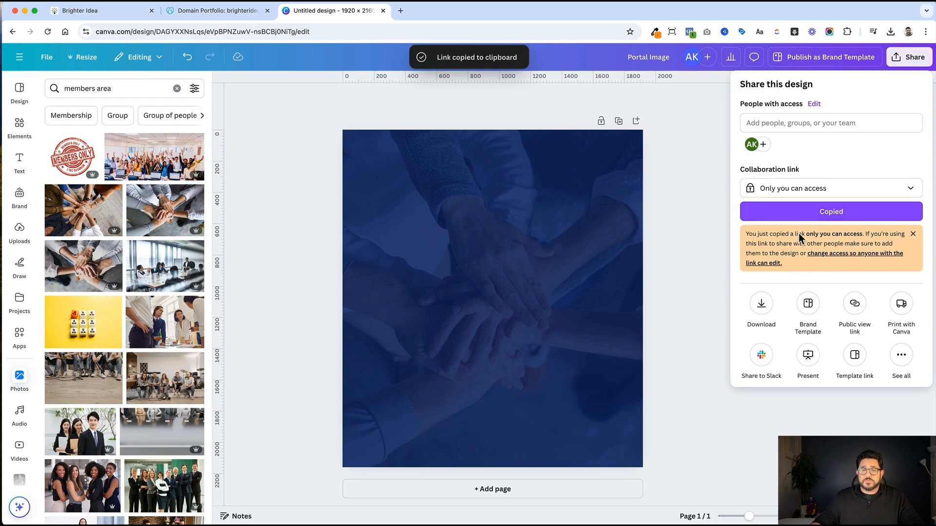
pyautogui.click(762, 317)
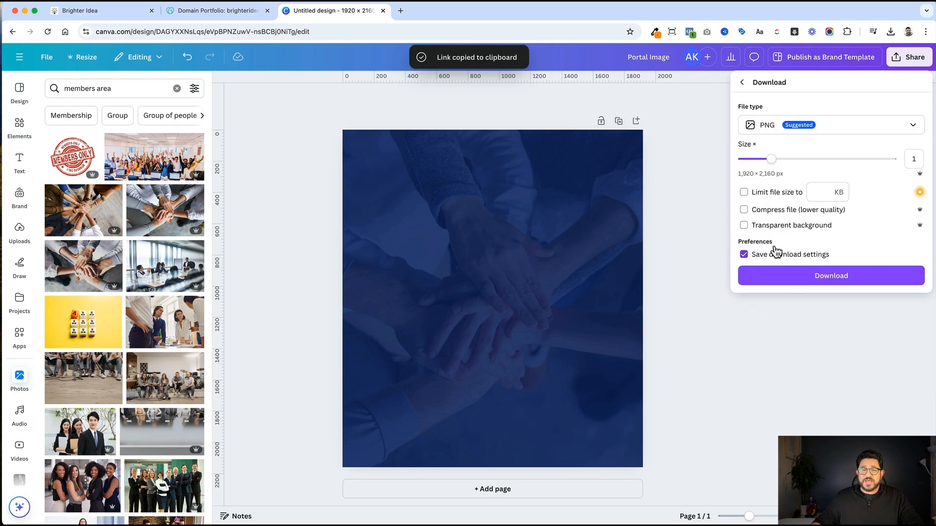
pyautogui.click(828, 285)
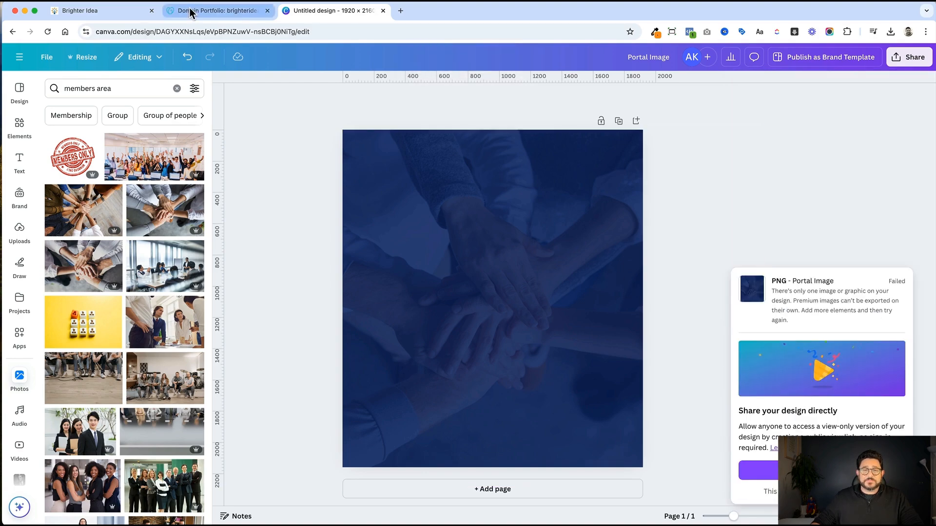
pyautogui.click(114, 11)
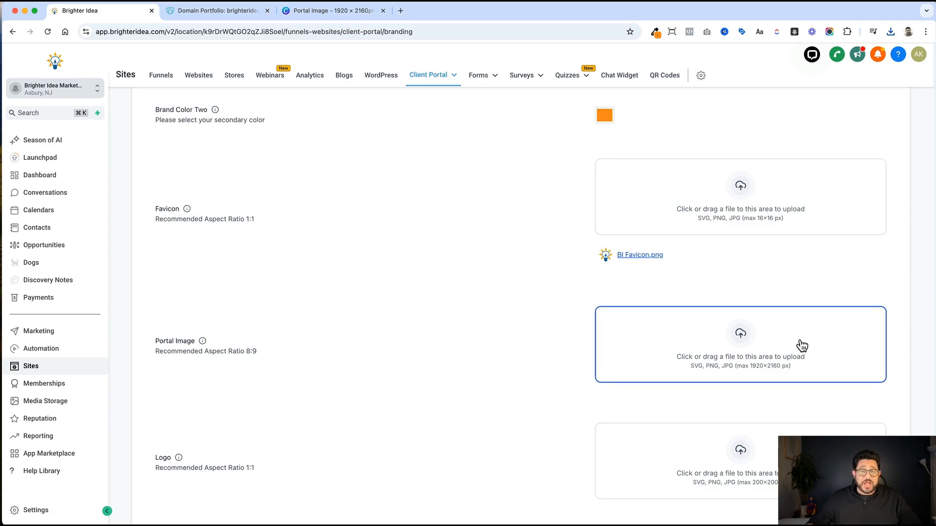
# Upload Portal Image.png as the portal image and BI Favicon.png as the logo.
pyautogui.click(801, 345)
pyautogui.click(180, 205)
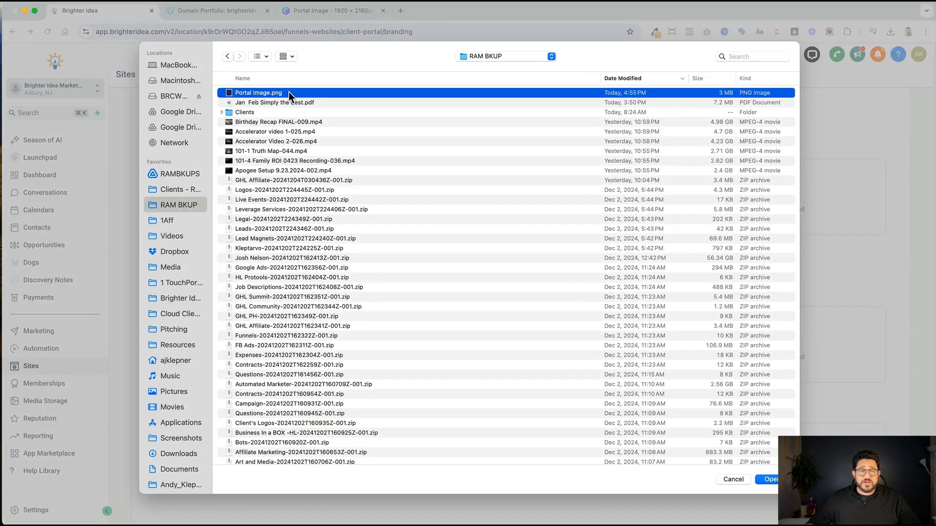
pyautogui.doubleClick(289, 92)
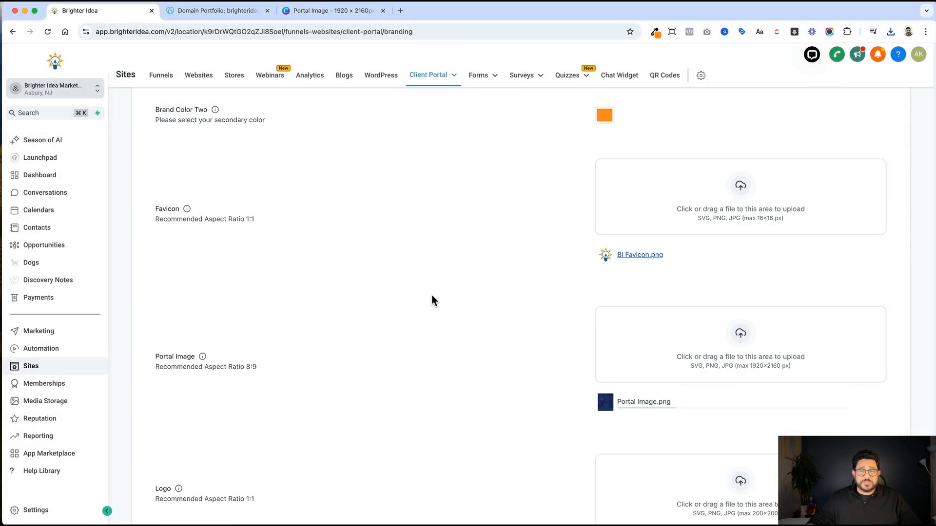
pyautogui.scroll(-3, 500, 390)
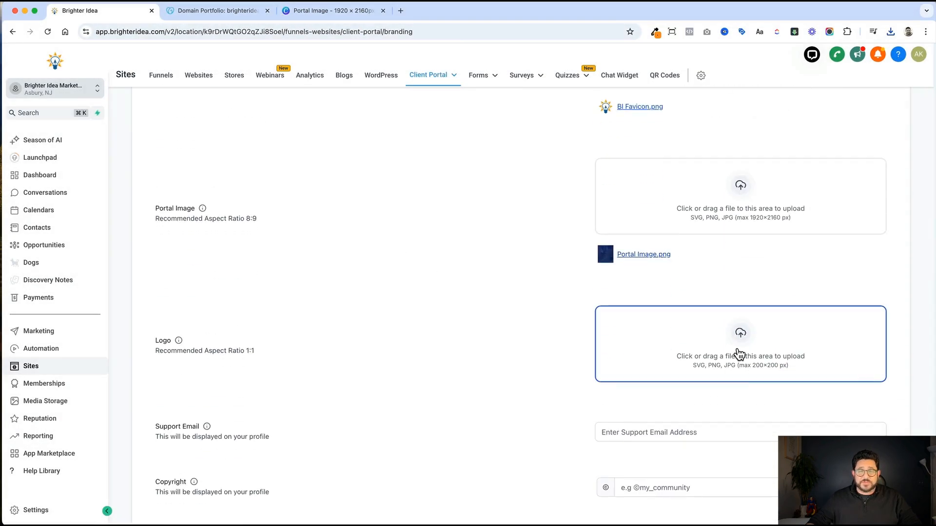
pyautogui.click(738, 352)
pyautogui.click(181, 220)
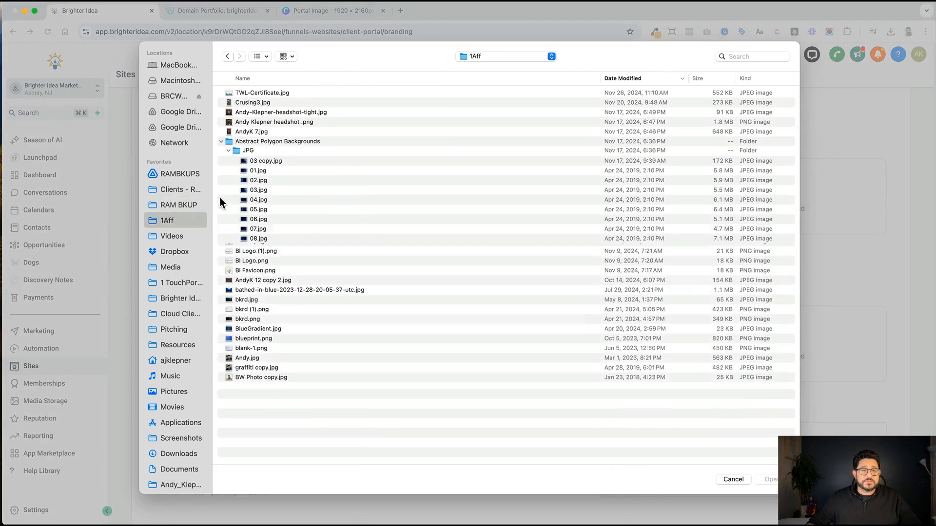
pyautogui.doubleClick(262, 268)
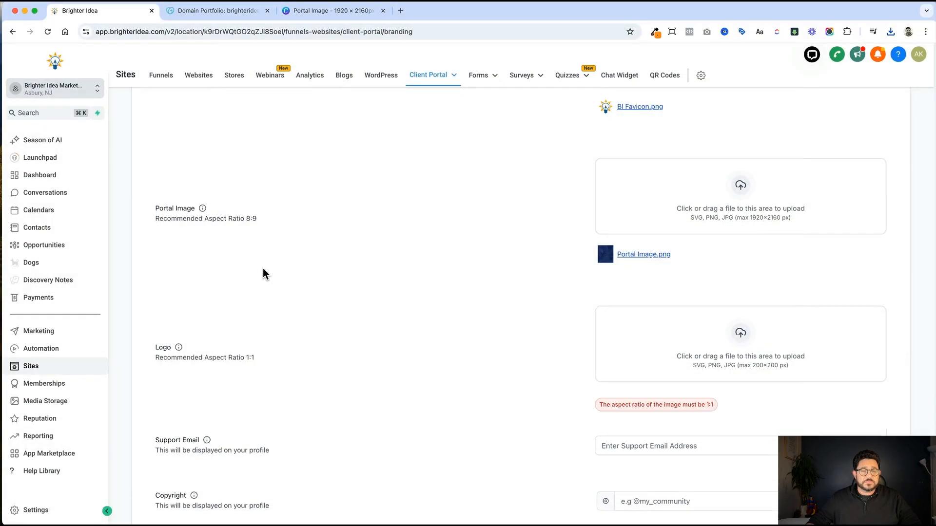
# Enter the support email address and the copyright text '2024 Brighter Idea'.
pyautogui.click(641, 427)
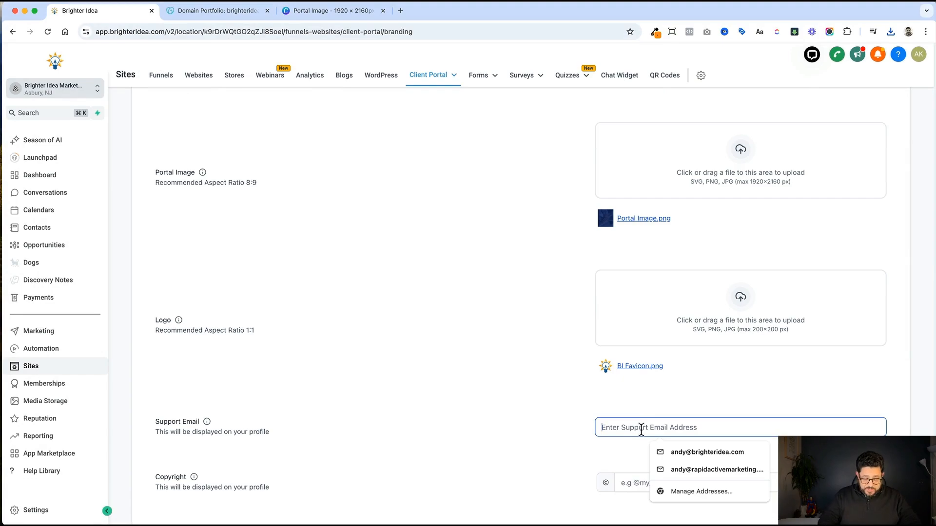
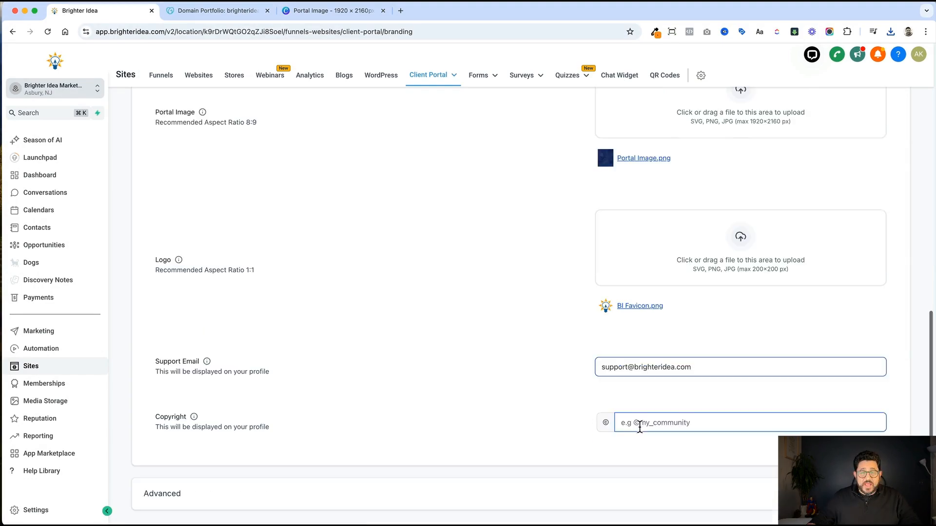
pyautogui.click(639, 426)
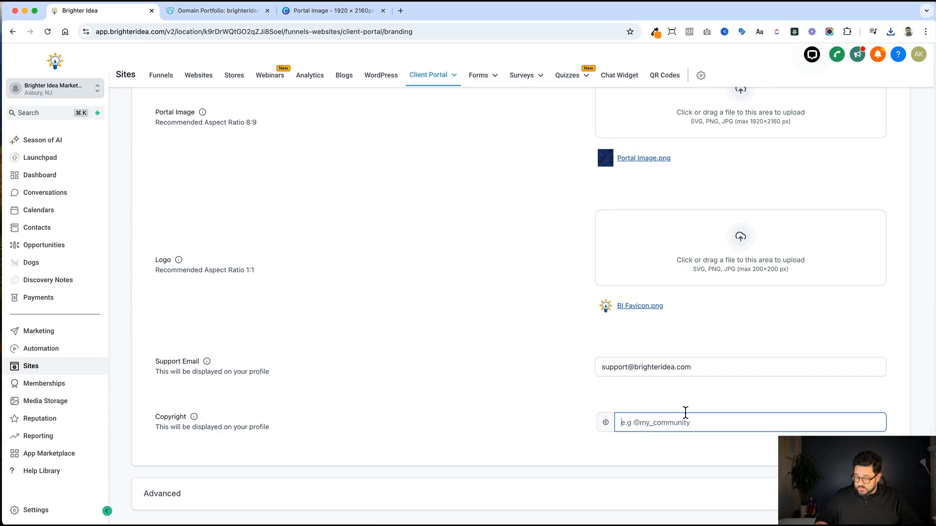
pyautogui.write('2024 Brighter Idea')
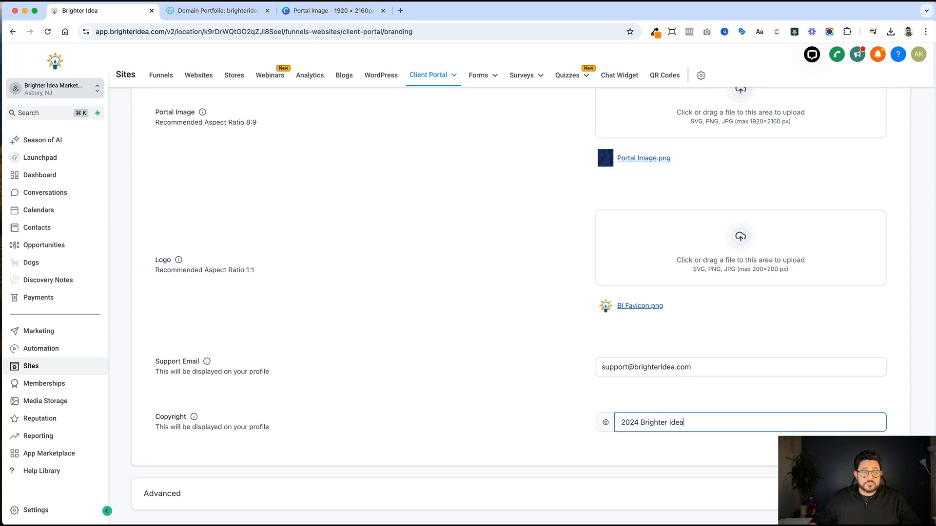
pyautogui.scroll(-2, 583, 439)
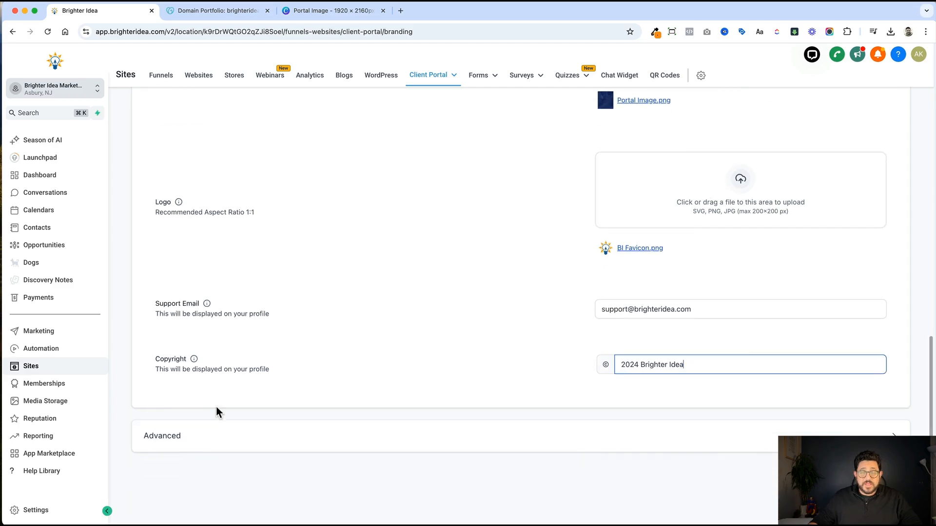
# Expand Advanced, save the branding settings, and open a new incognito window.
pyautogui.click(202, 441)
pyautogui.scroll(-5, 211, 410)
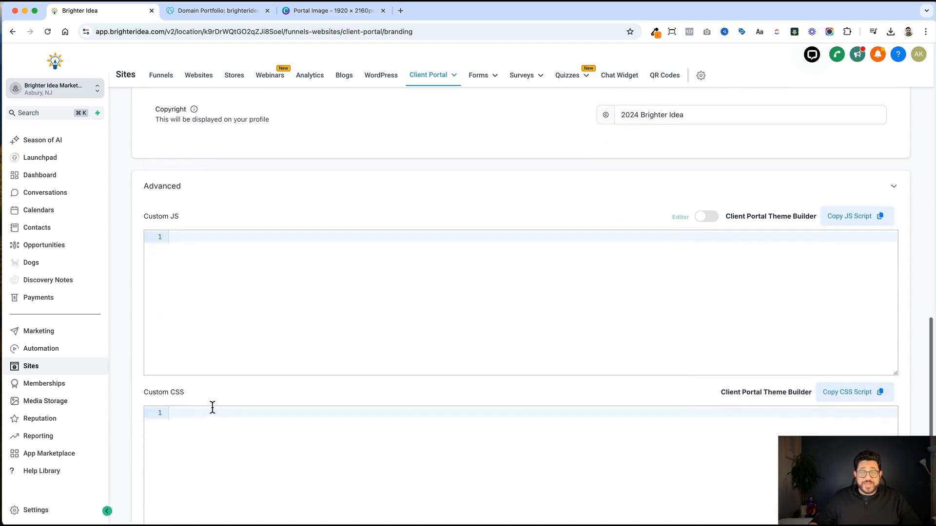
pyautogui.scroll(-4, 199, 294)
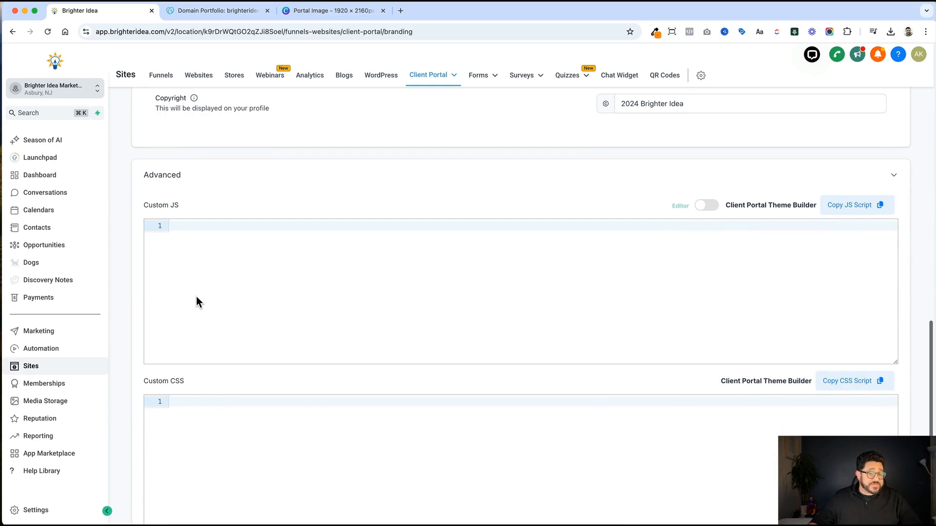
pyautogui.scroll(-3, 236, 361)
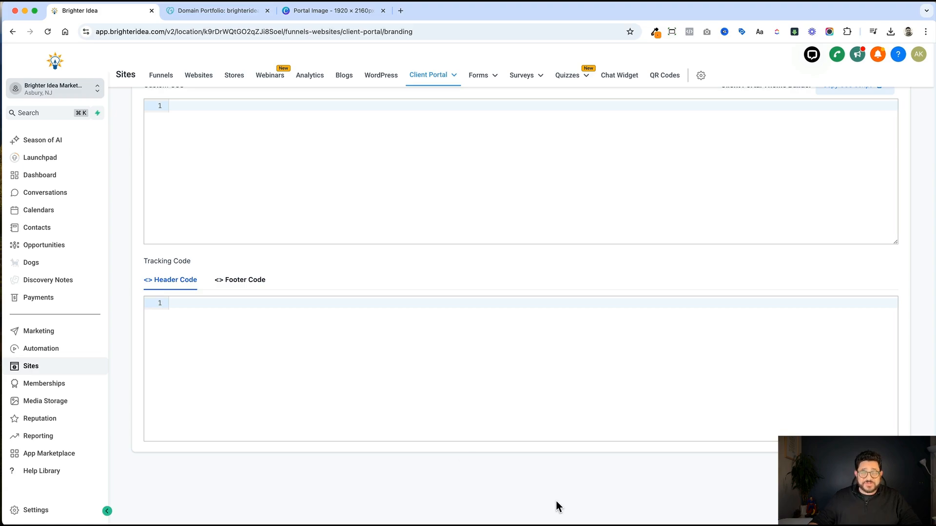
pyautogui.scroll(8, 558, 507)
pyautogui.scroll(12, 558, 507)
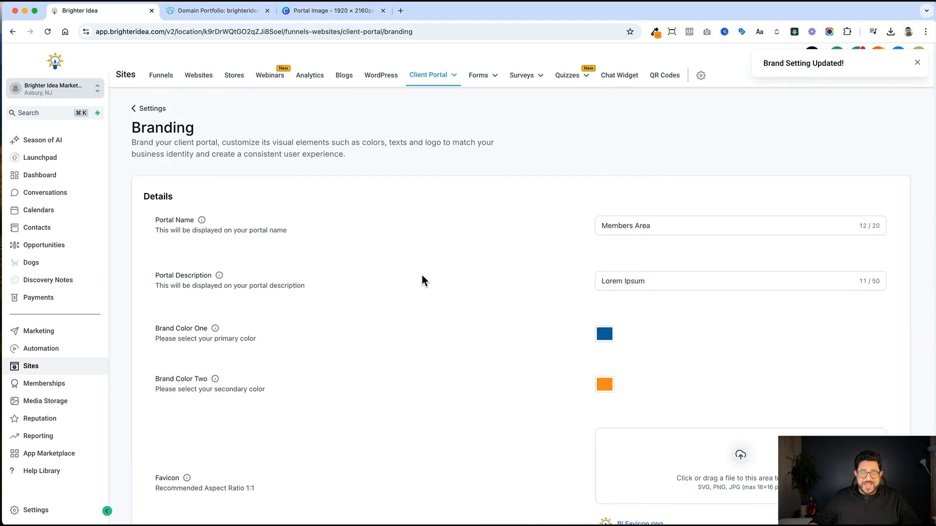
pyautogui.press('super+shift+n')
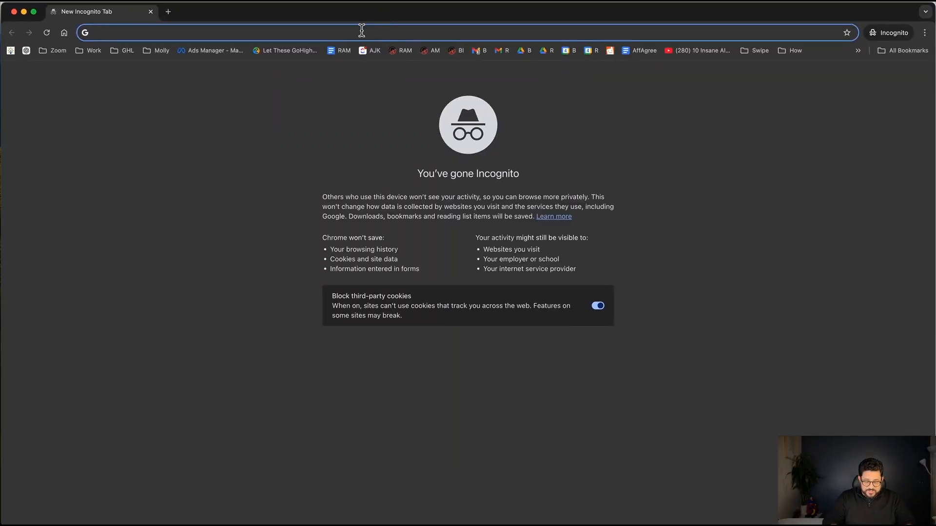
# Load member.brighteridea.com in the incognito window to view the branded login page.
pyautogui.write('member.')
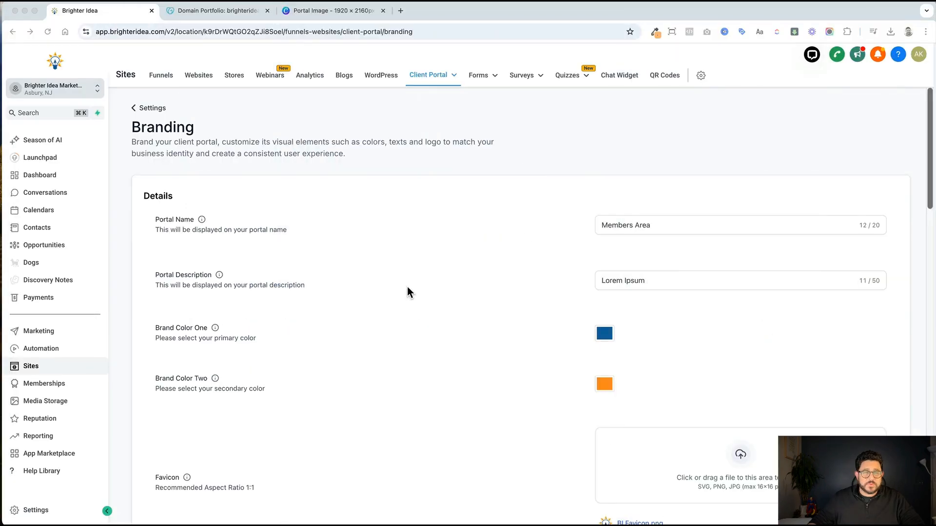
# Follow the Settings back link from Branding to the Client Portal Settings overview.
pyautogui.scroll(-4, 407, 287)
pyautogui.scroll(4, 408, 195)
pyautogui.click(141, 110)
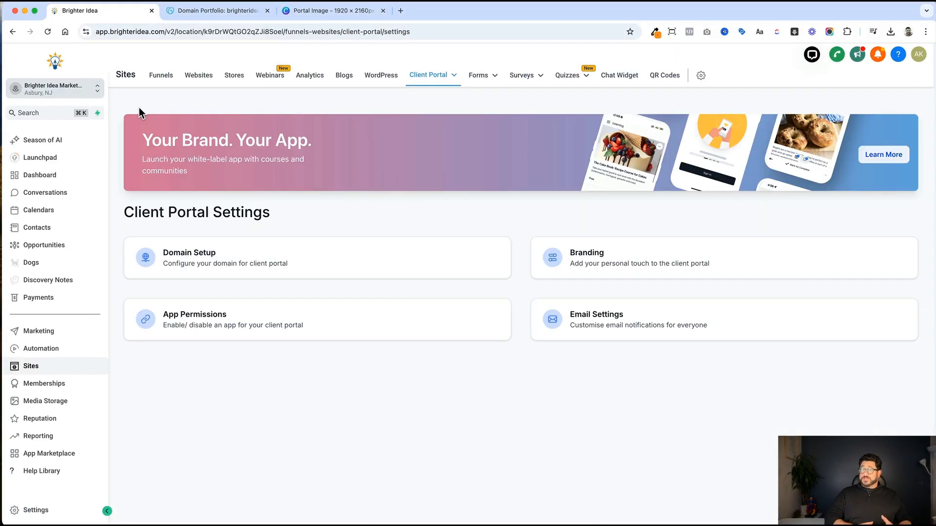